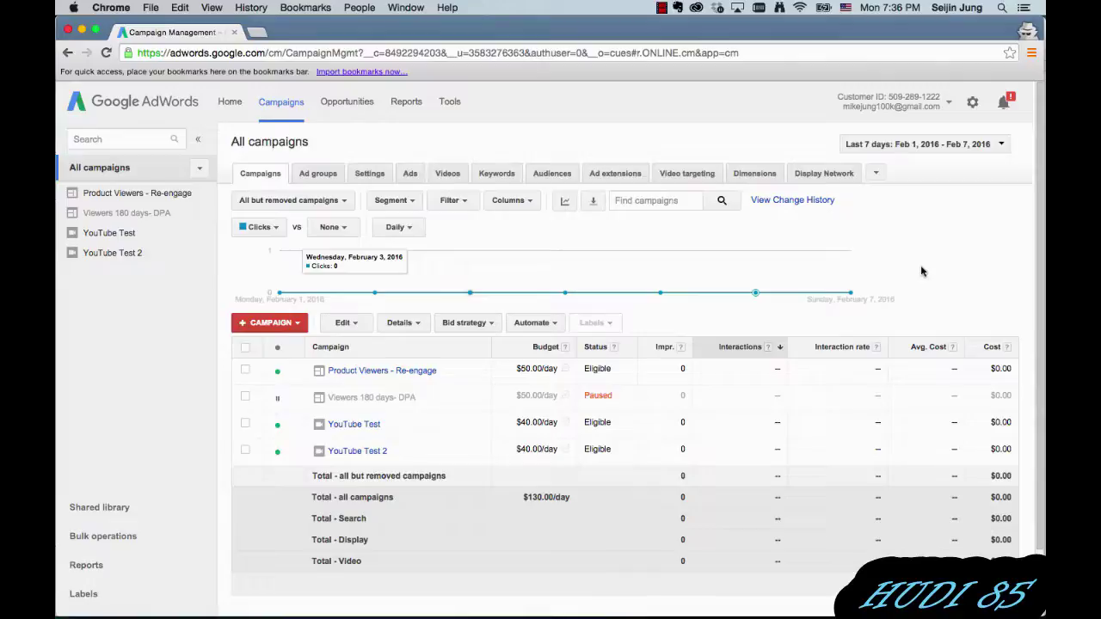
# Start a Display Network only campaign named "Gmail" with the "Buy on your website" marketing objective
pyautogui.click(291, 328)
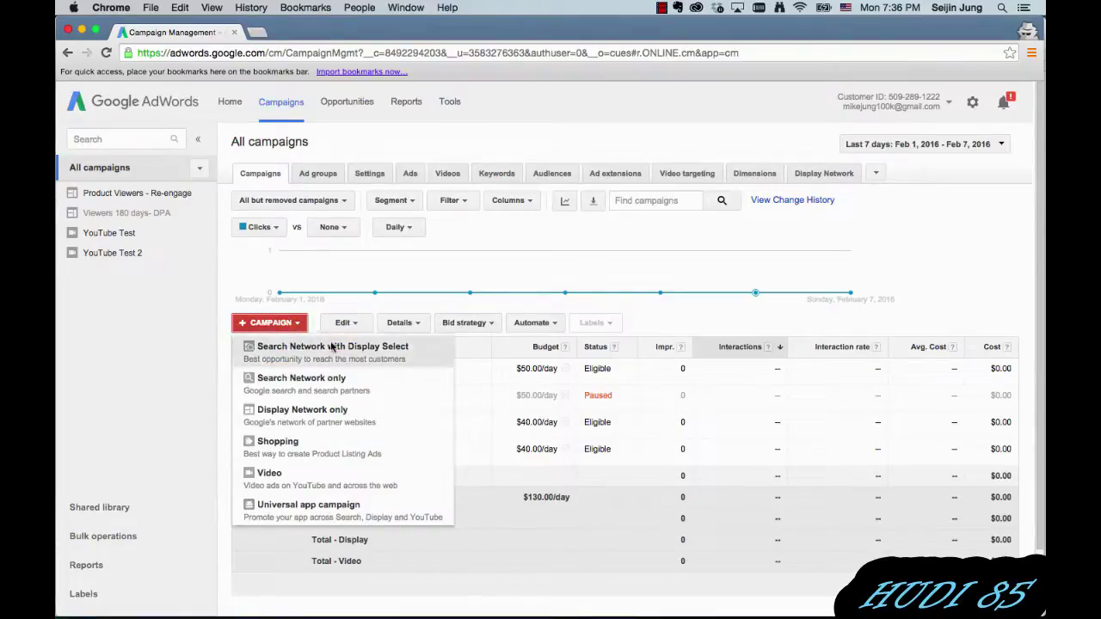
pyautogui.click(328, 421)
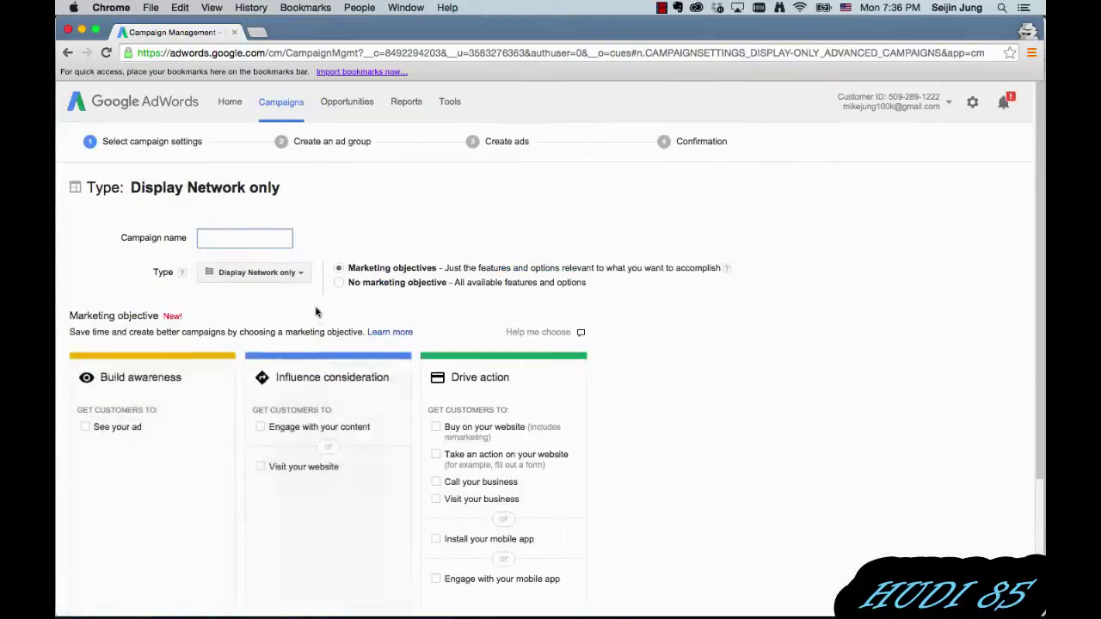
pyautogui.write('Gmail')
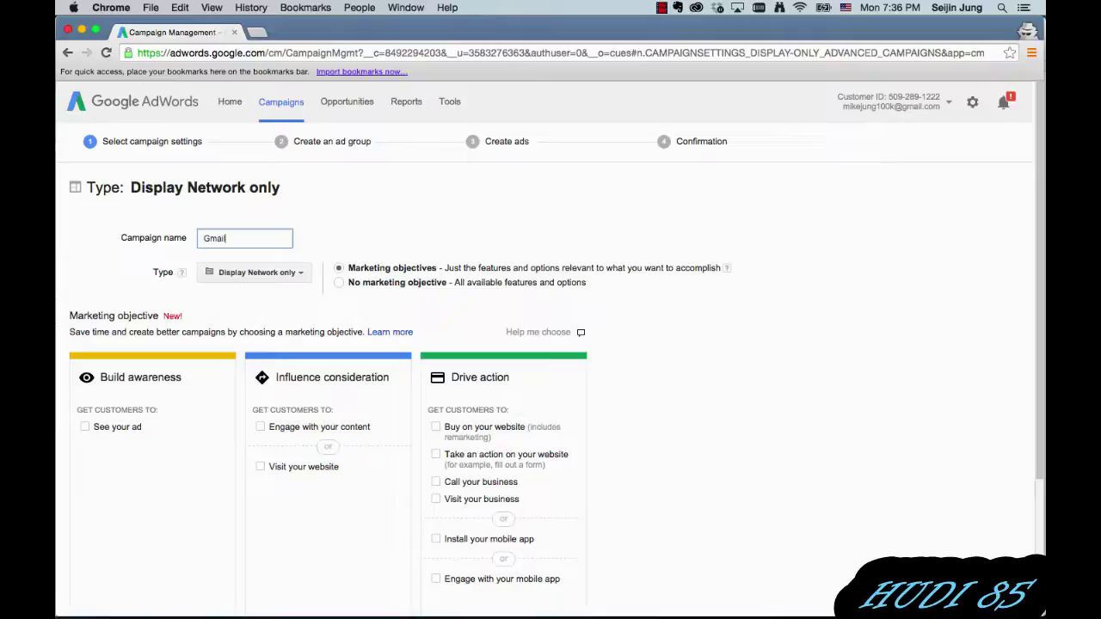
pyautogui.click(645, 399)
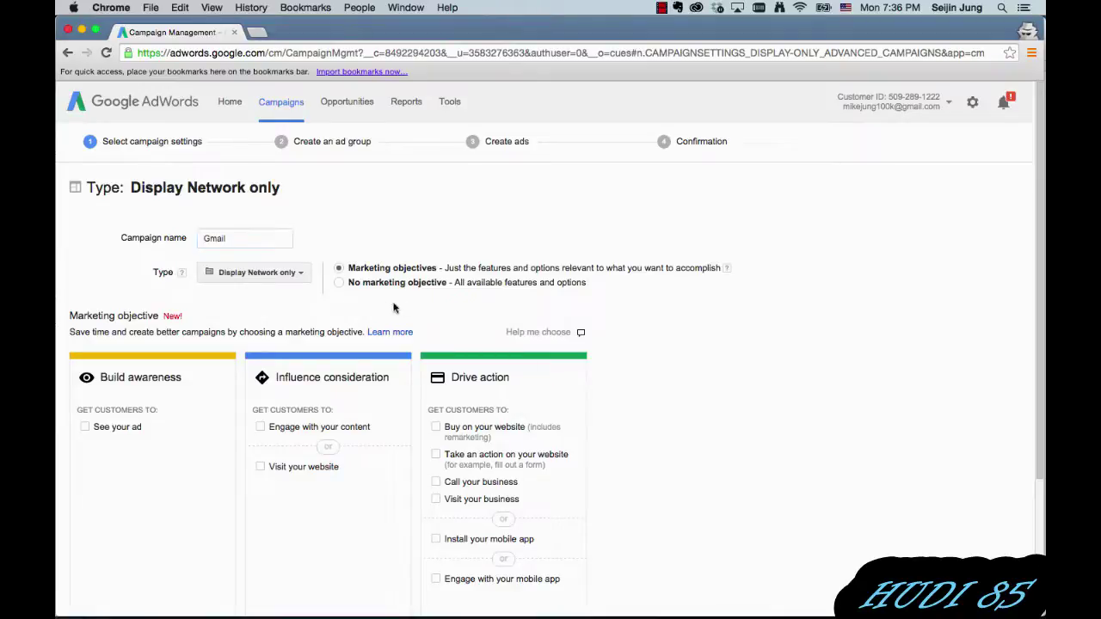
pyautogui.scroll(-3, 424, 307)
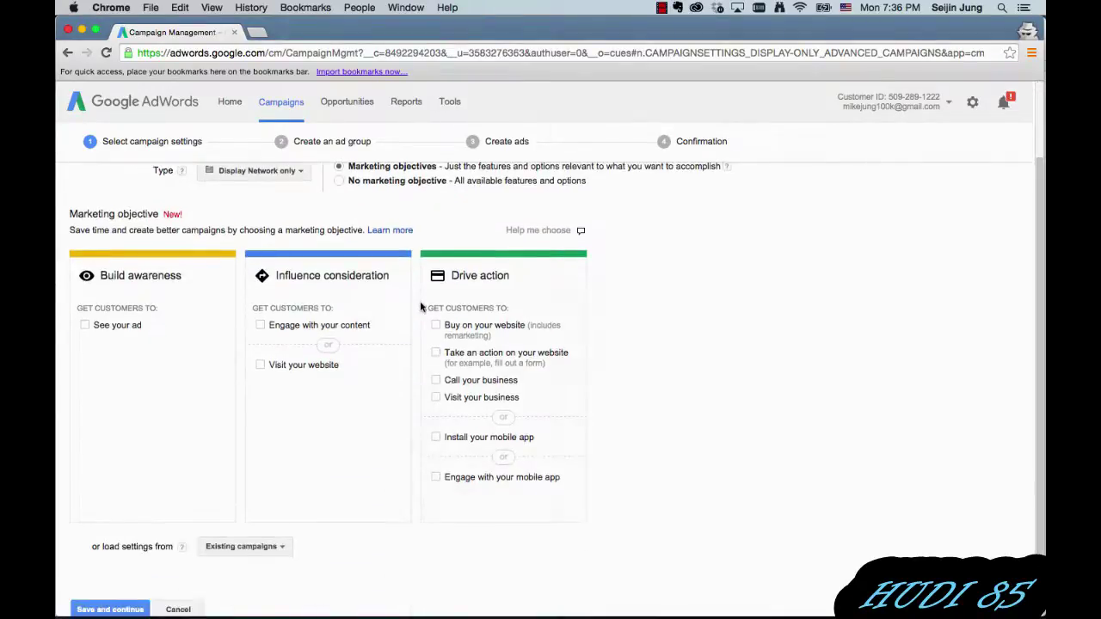
pyautogui.click(435, 326)
# Set the campaign budget to $40 per day and save the campaign settings to continue to the ad group
pyautogui.scroll(-5, 417, 375)
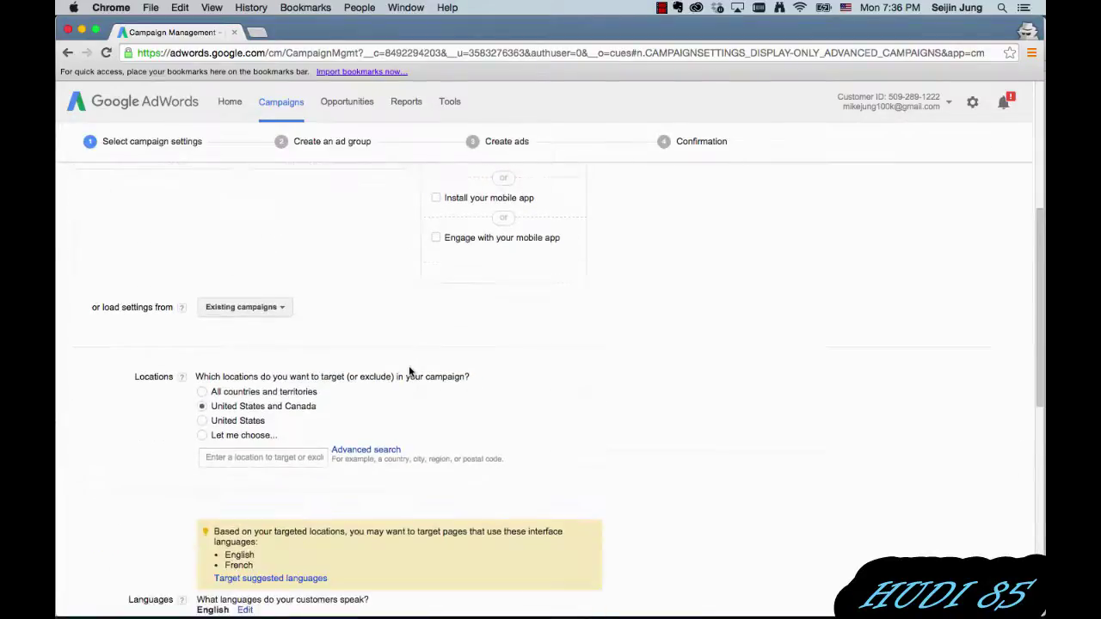
pyautogui.scroll(-2, 400, 366)
pyautogui.scroll(-4, 404, 357)
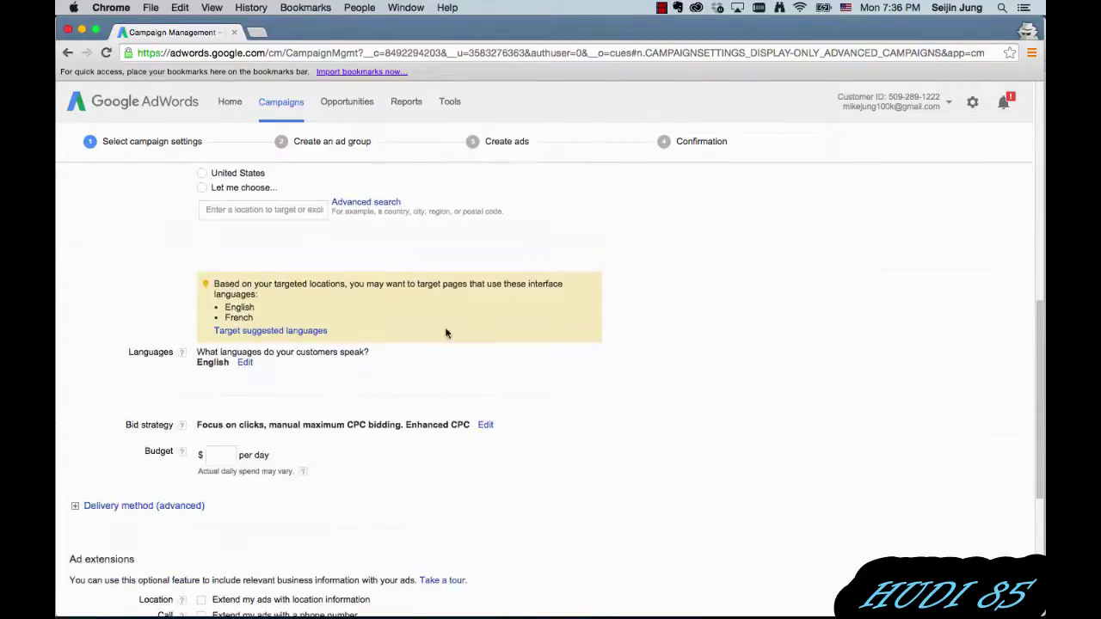
pyautogui.scroll(-2, 446, 333)
pyautogui.click(223, 333)
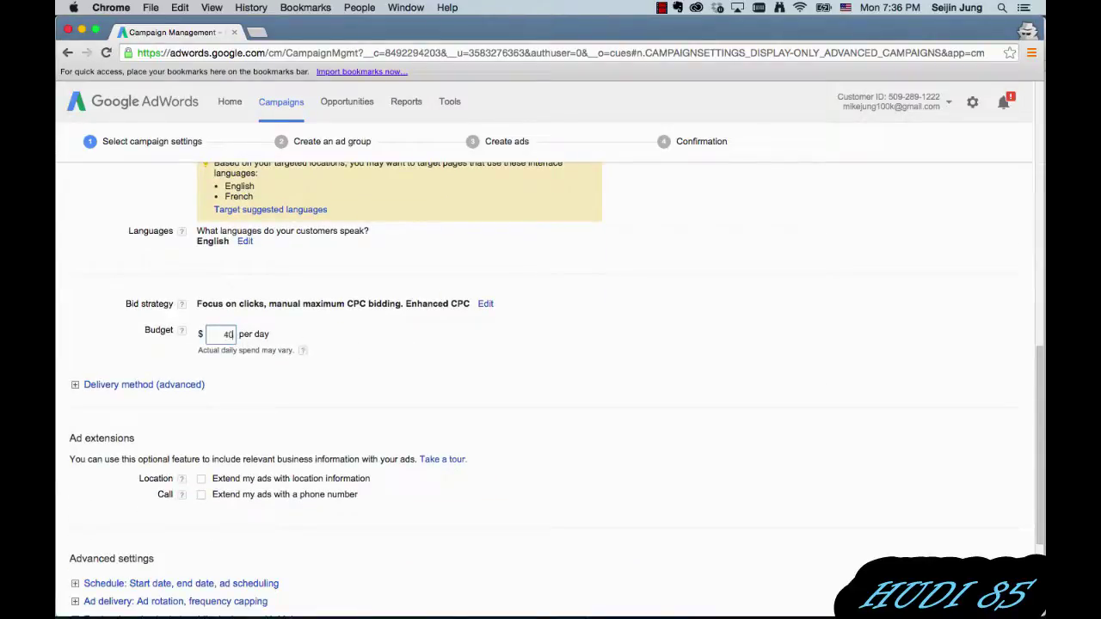
pyautogui.scroll(-4, 410, 365)
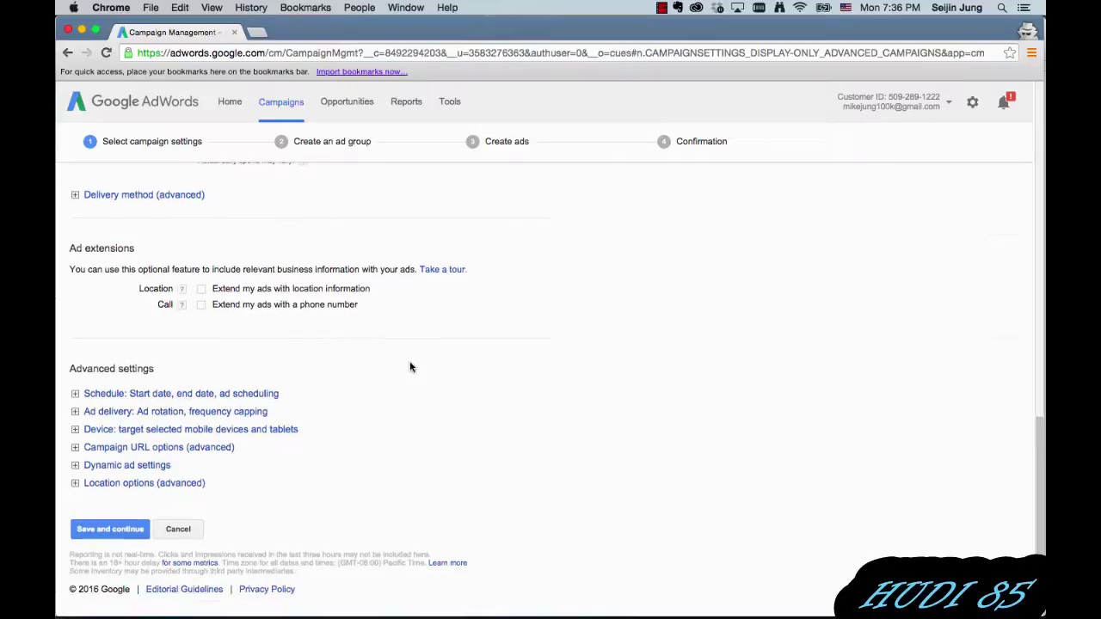
pyautogui.click(126, 532)
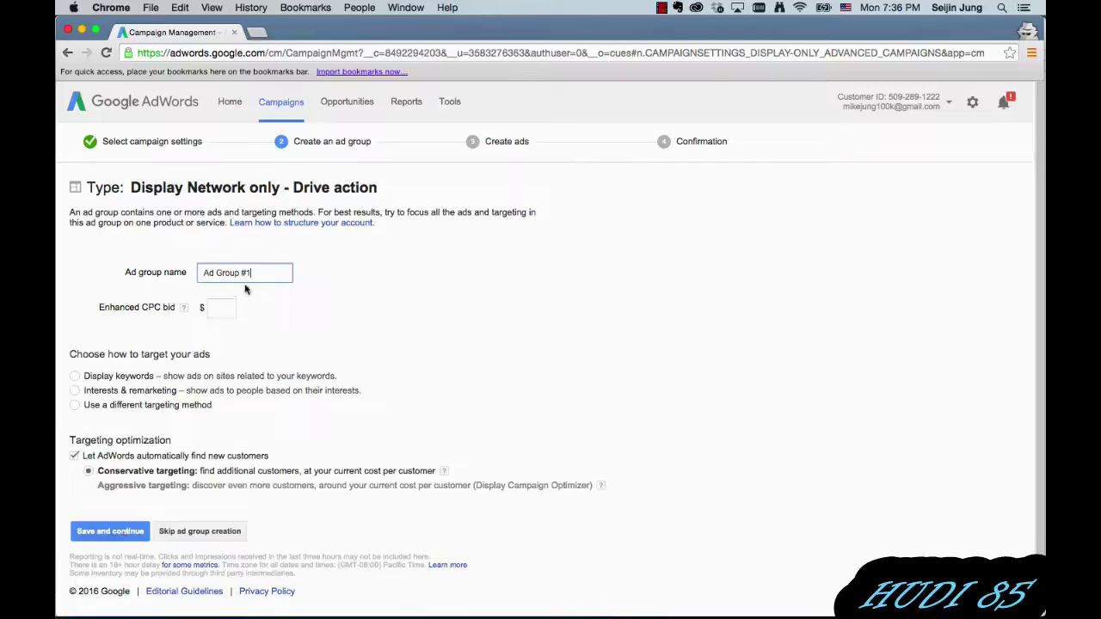
# Name the ad group "Current users 1" and set its Enhanced CPC bid to $3
pyautogui.tripleClick(247, 274)
pyautogui.write('Current users 1')
pyautogui.click(316, 314)
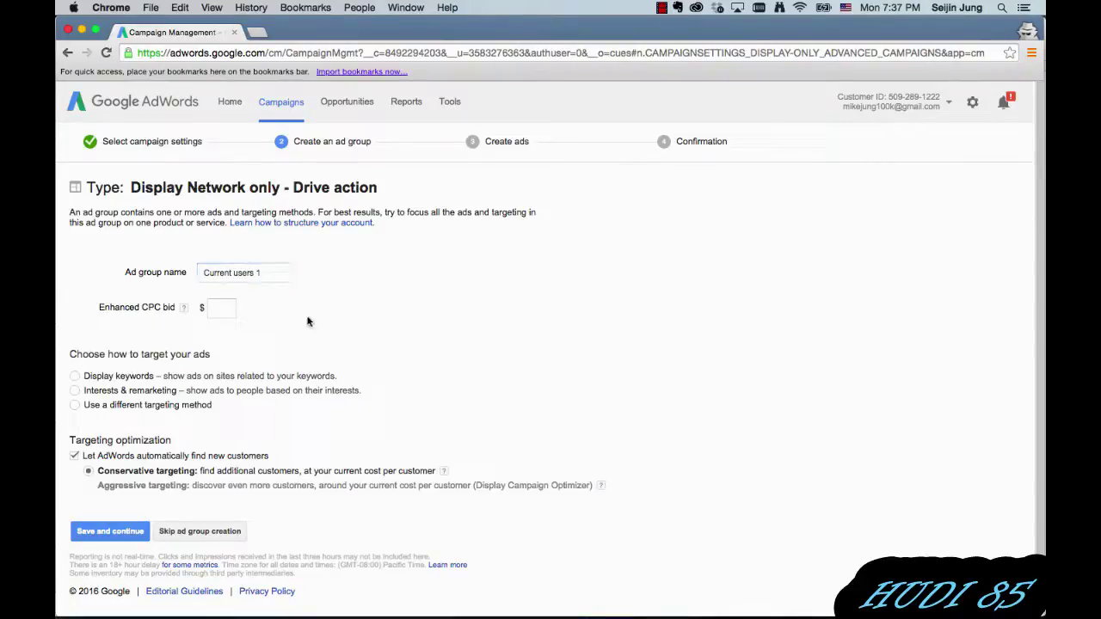
pyautogui.click(226, 309)
pyautogui.write('3')
pyautogui.click(431, 337)
# Target the ad group by Interests & remarketing to the customer email list "Existing user list 1" and save the ad group
pyautogui.click(75, 392)
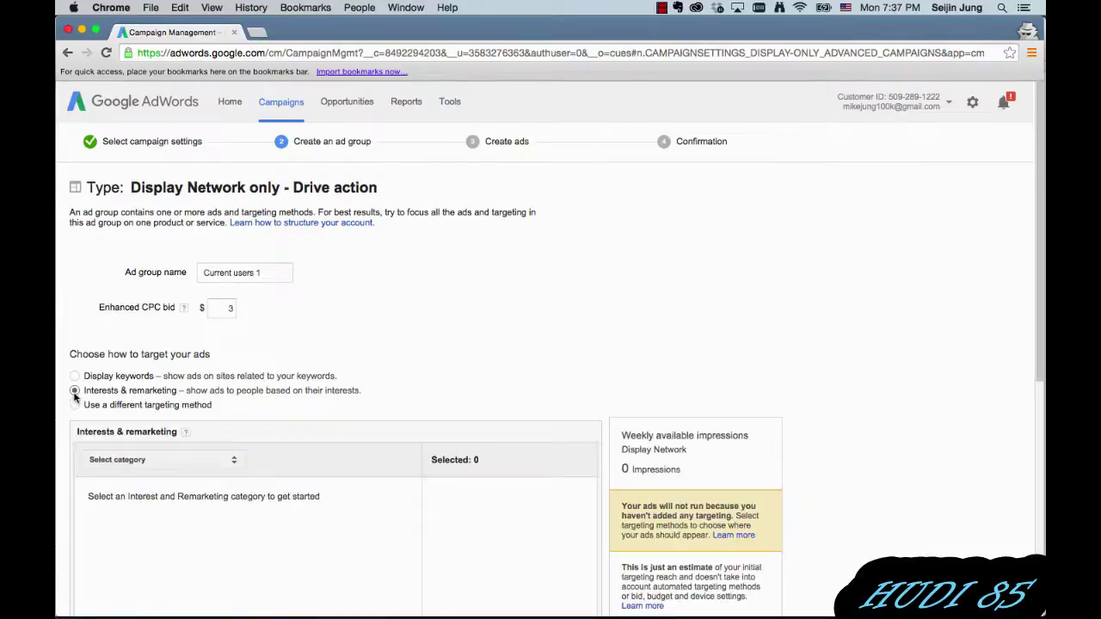
pyautogui.scroll(-2, 281, 367)
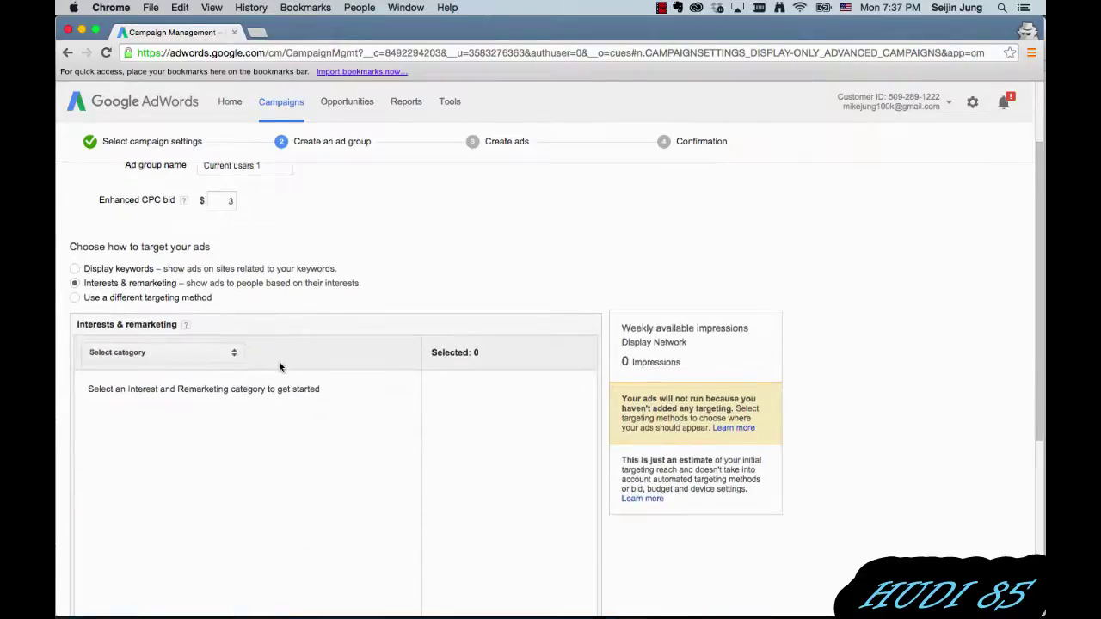
pyautogui.click(234, 352)
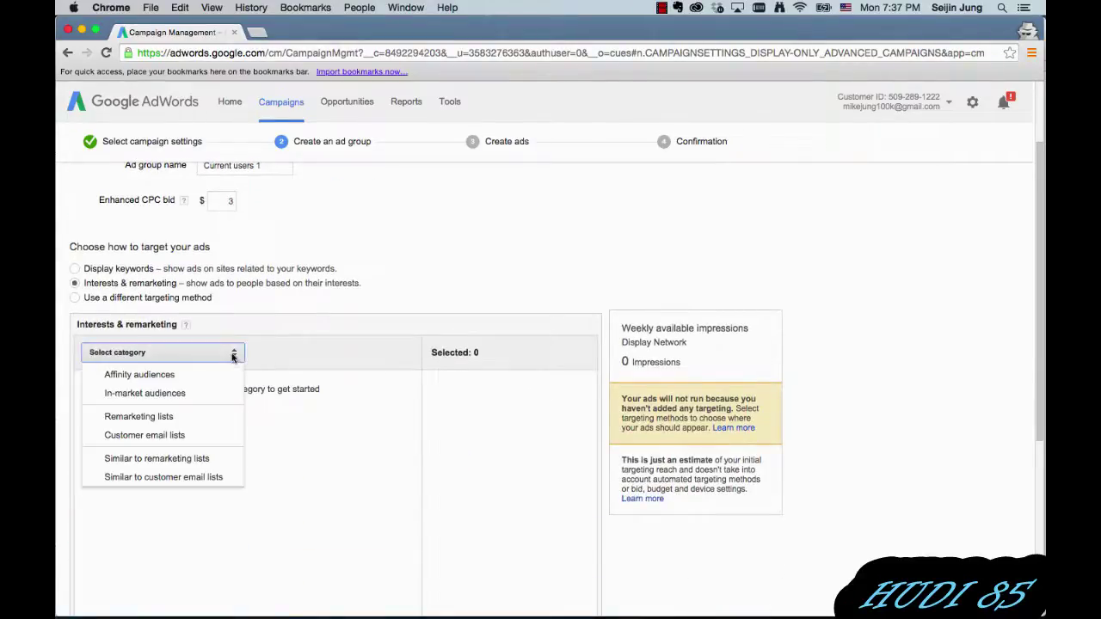
pyautogui.click(175, 439)
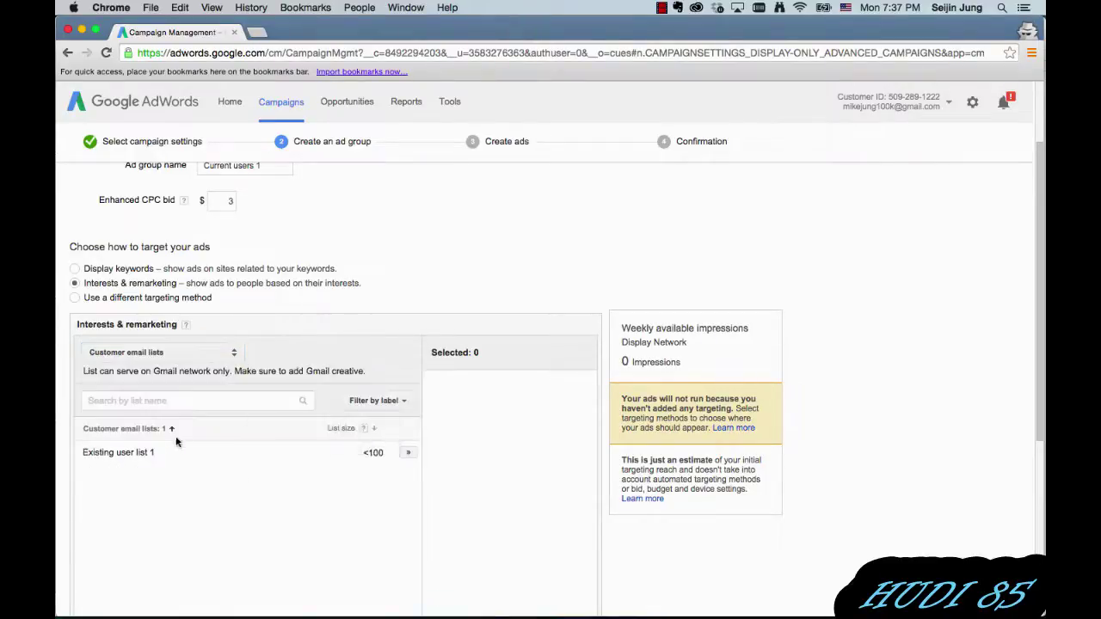
pyautogui.scroll(-1, 385, 304)
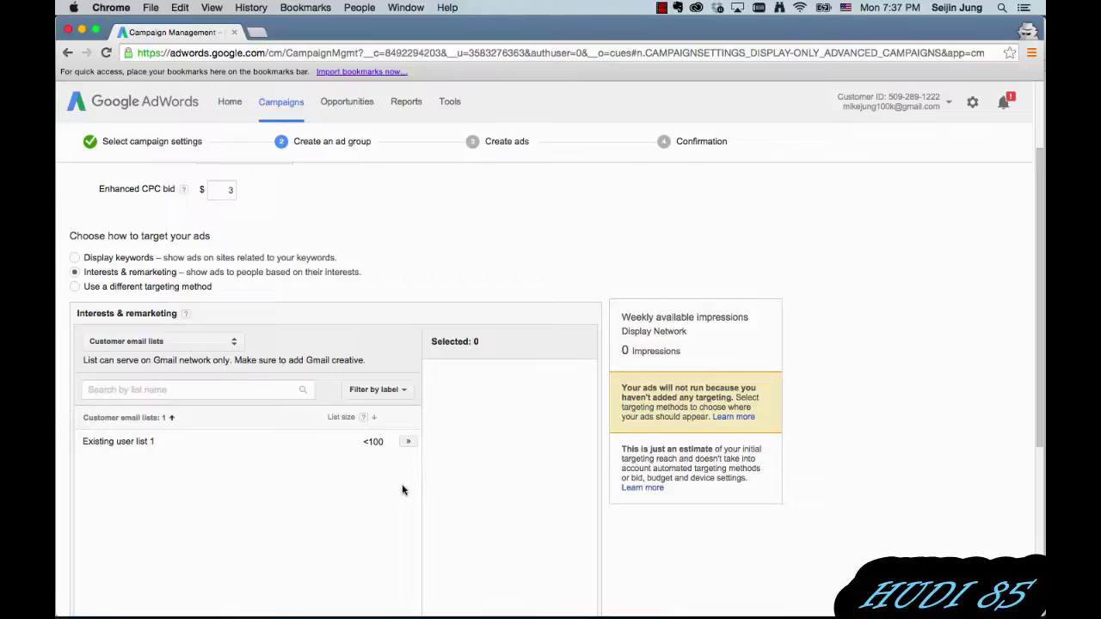
pyautogui.click(408, 442)
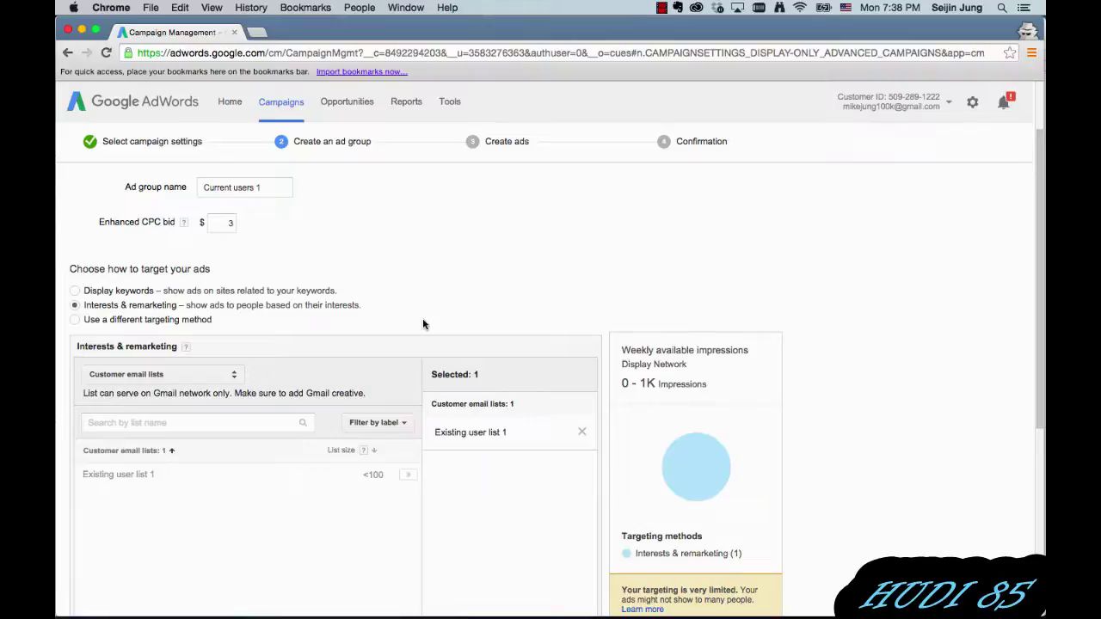
pyautogui.scroll(-5, 423, 324)
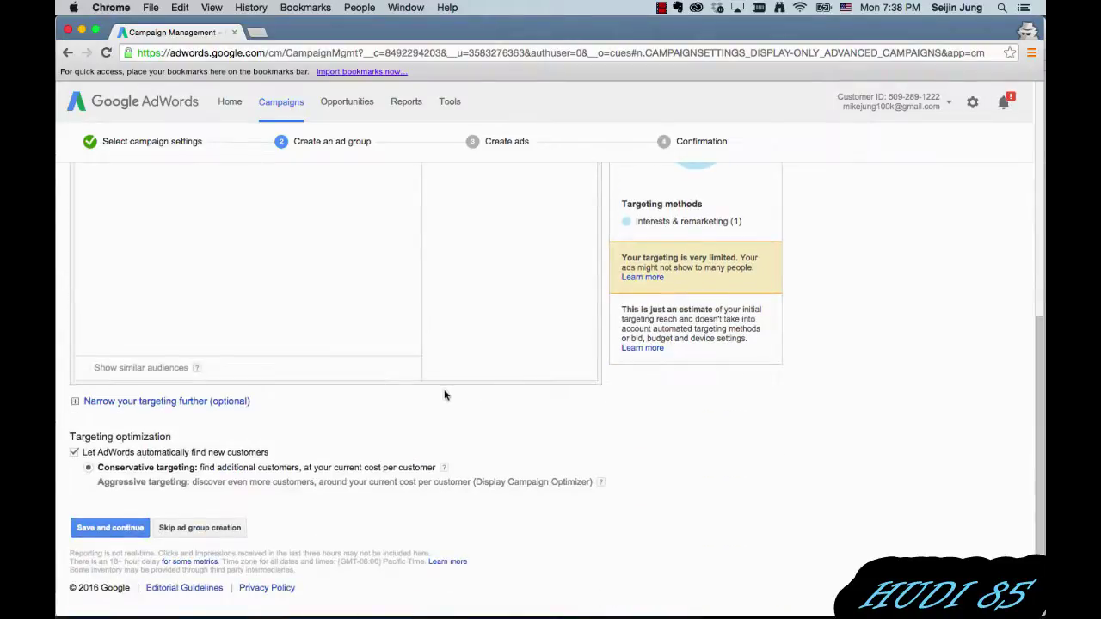
pyautogui.click(141, 531)
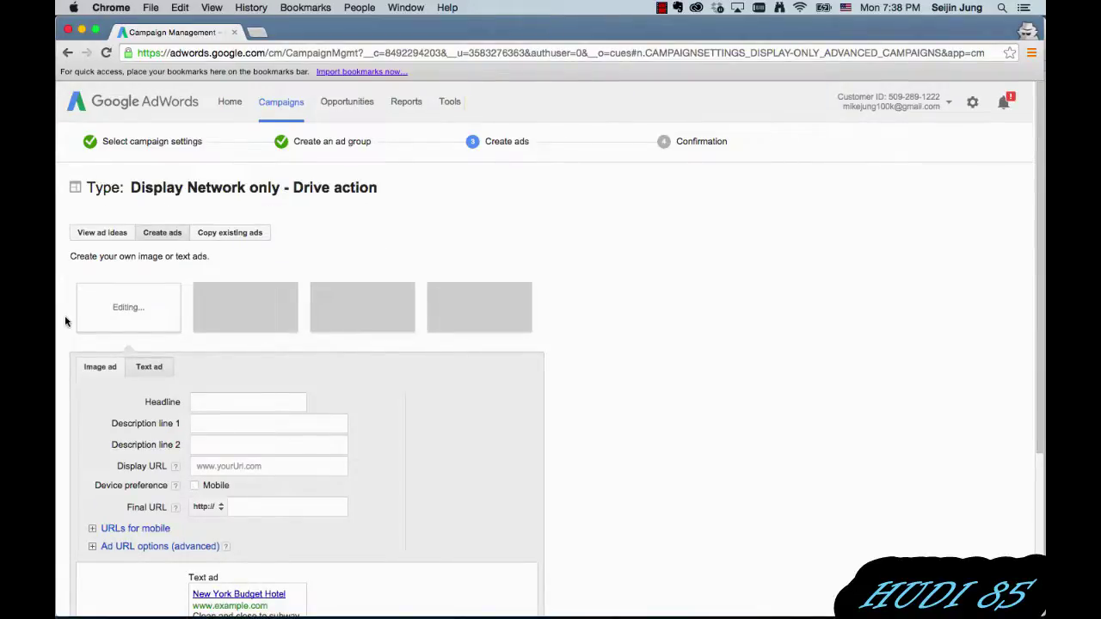
# Skip ad creation in the campaign setup and open the ad gallery for the new ad group
pyautogui.scroll(-3, 64, 322)
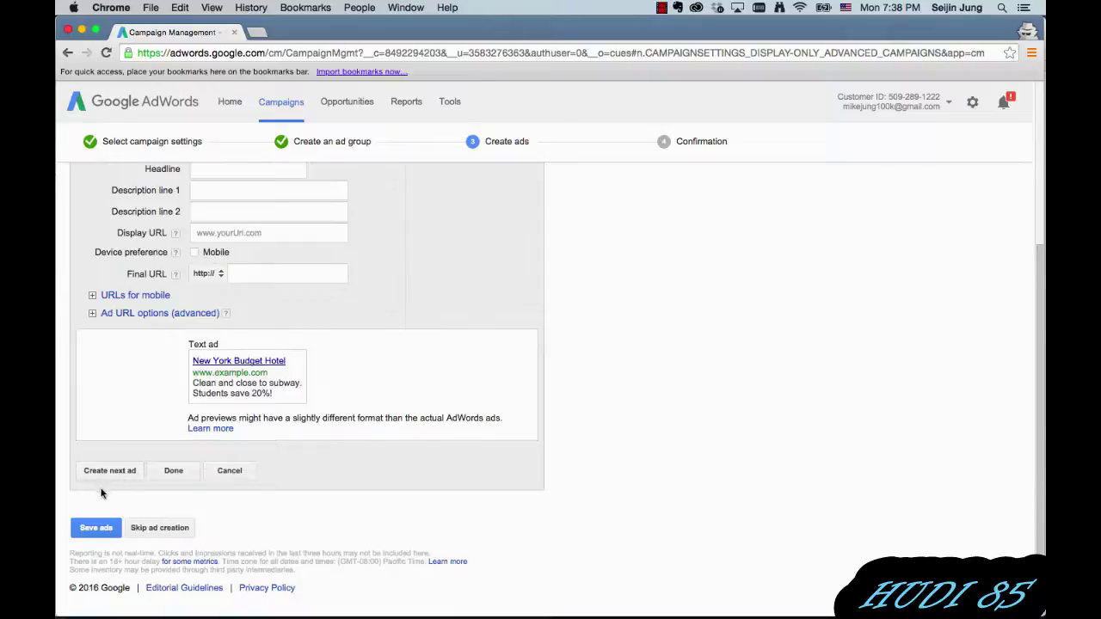
pyautogui.click(171, 535)
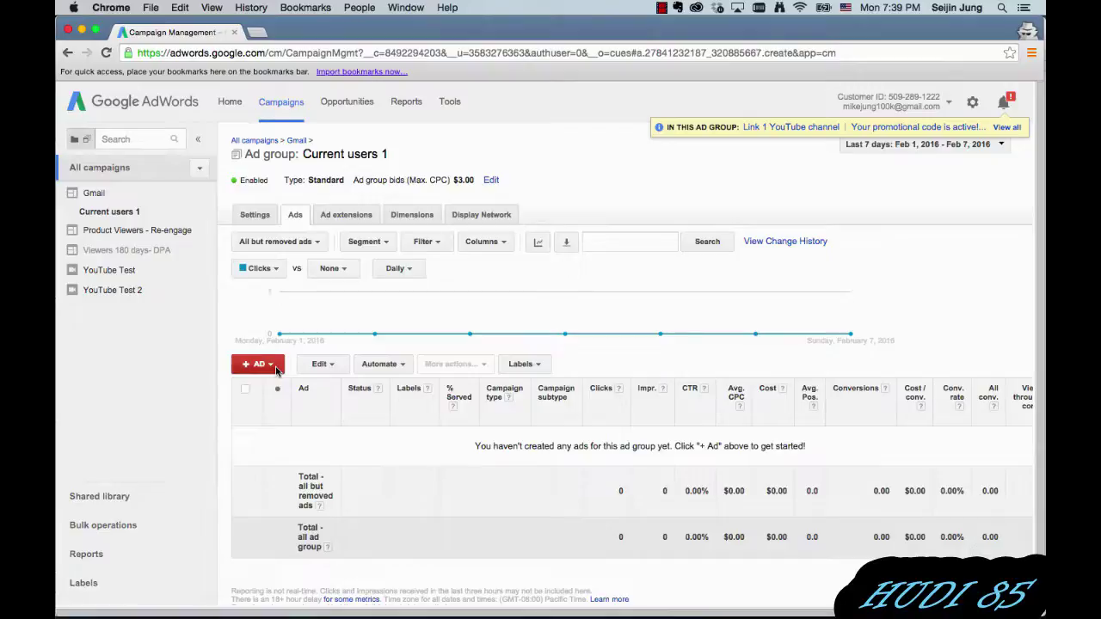
pyautogui.click(275, 366)
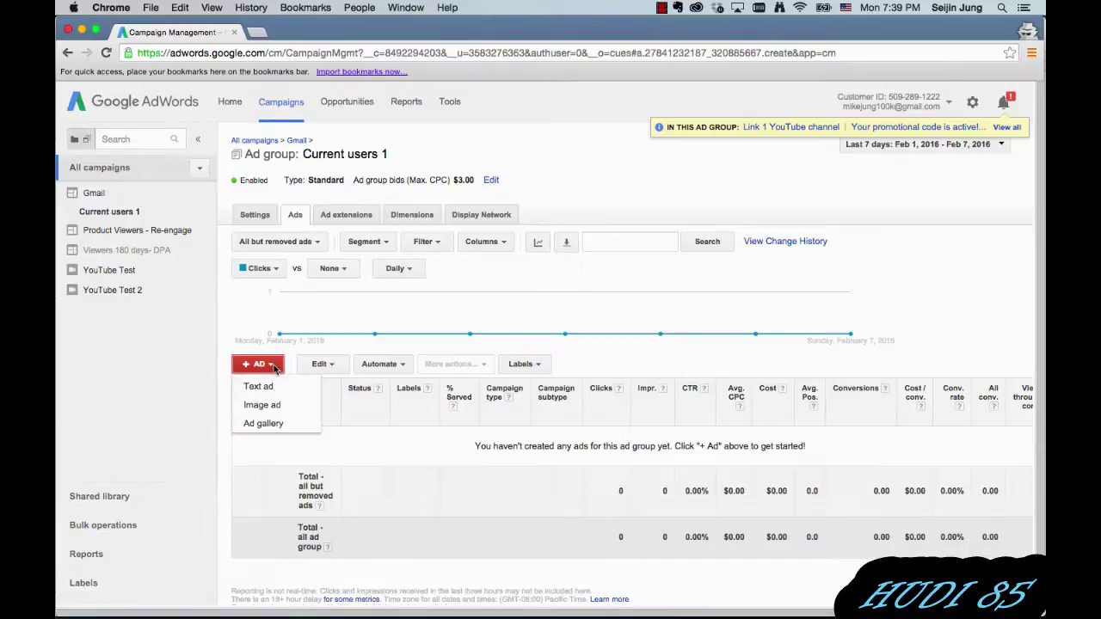
pyautogui.click(271, 425)
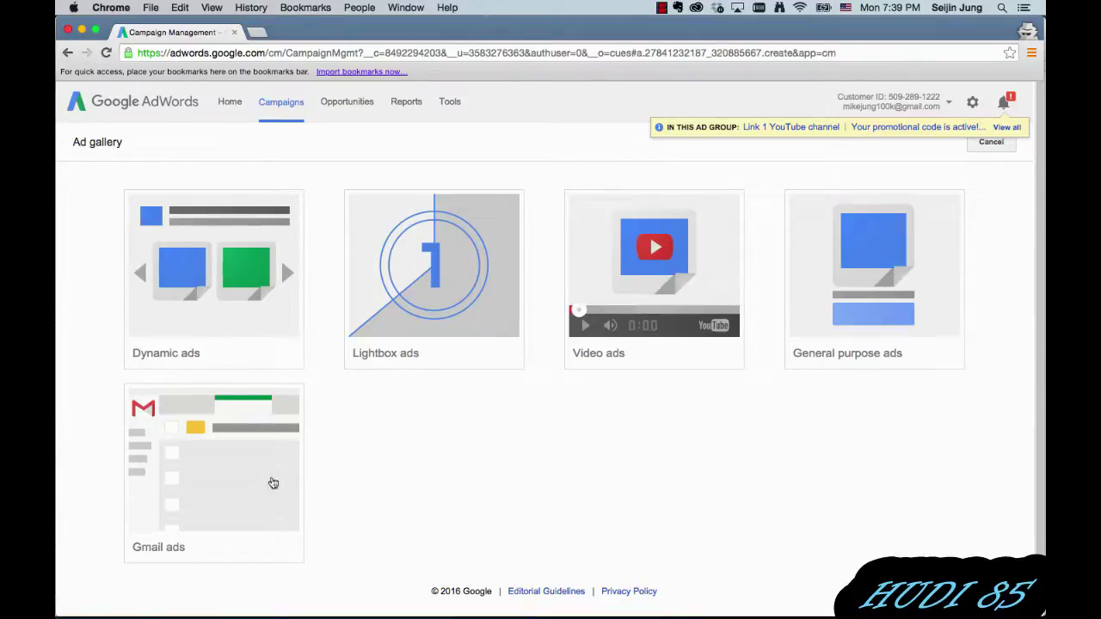
# Start a new Gmail ad based on the Gmail image template
pyautogui.moveTo(298, 477)
pyautogui.click(169, 543)
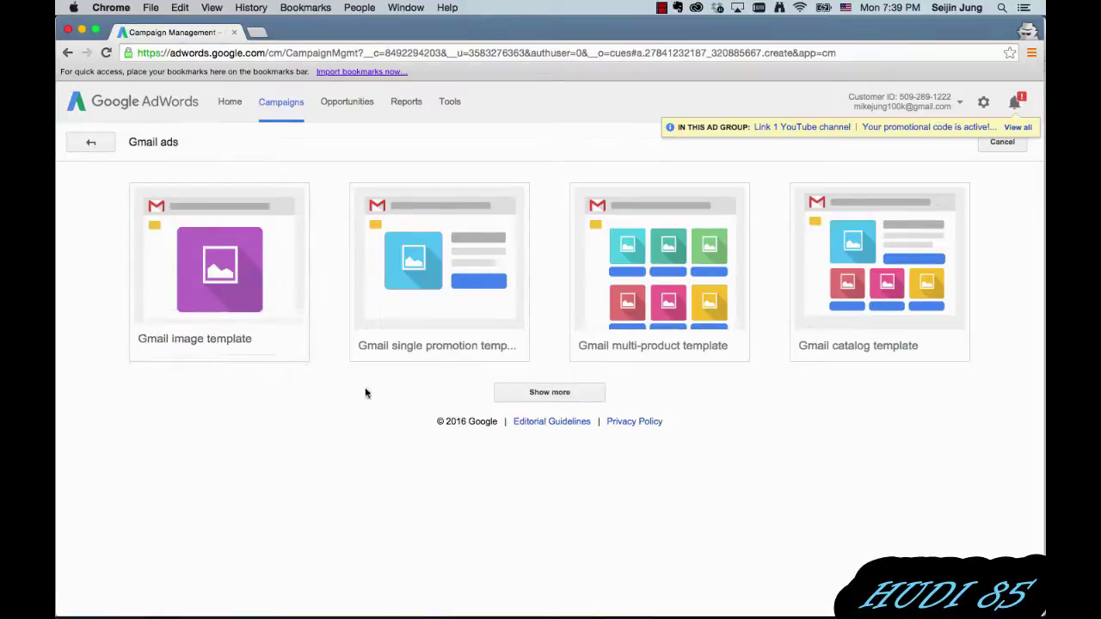
pyautogui.moveTo(474, 319)
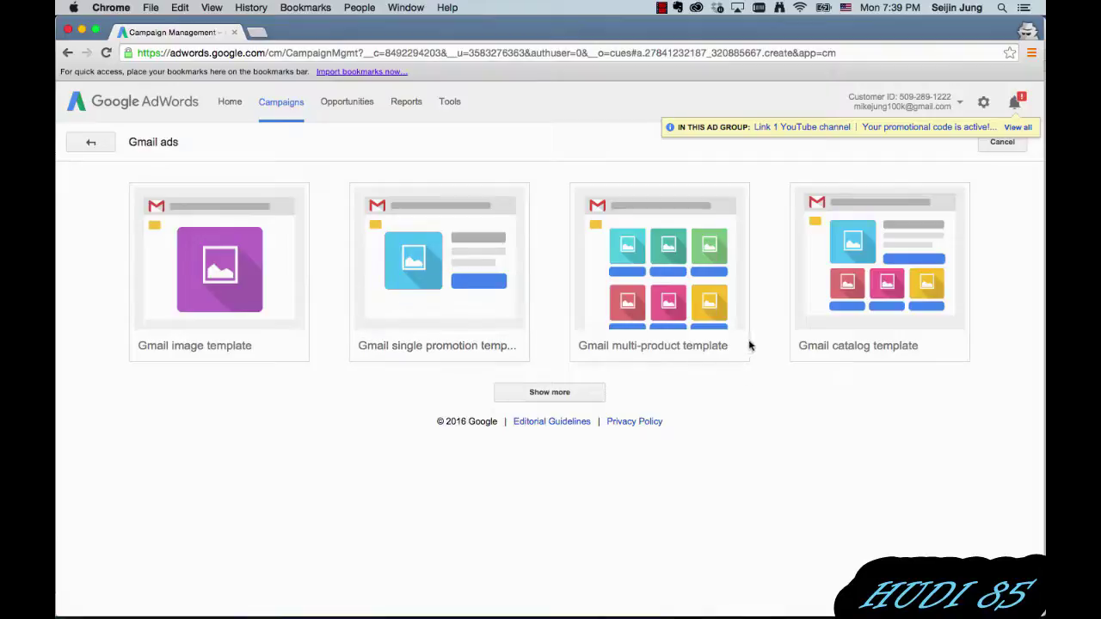
pyautogui.moveTo(668, 318)
pyautogui.moveTo(228, 297)
pyautogui.click(157, 341)
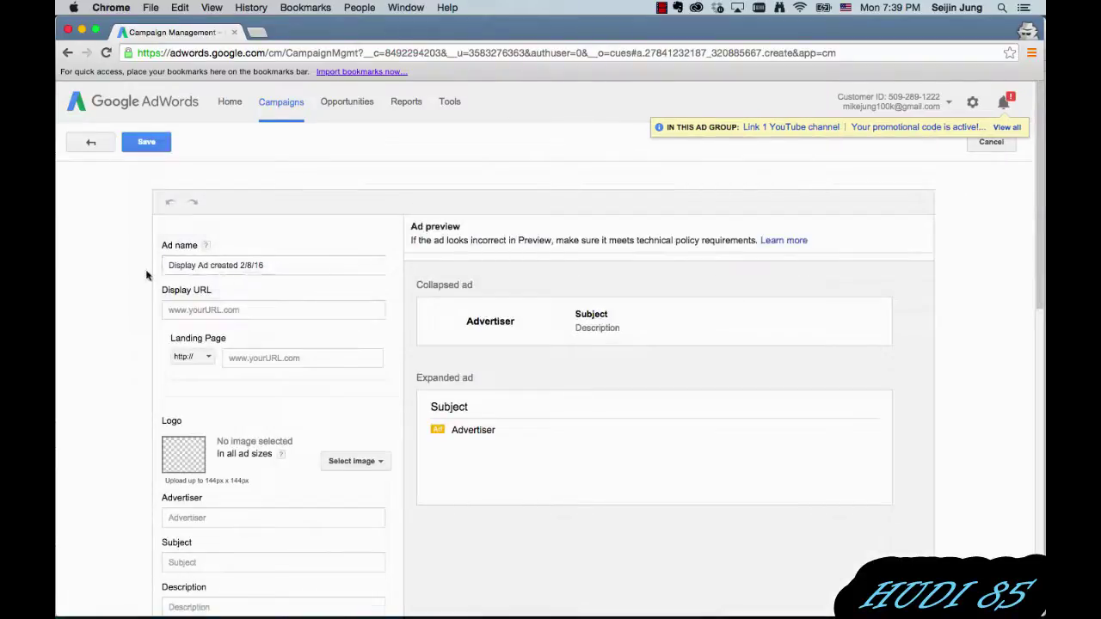
# Rename the ad as "Gmail test"
pyautogui.click(195, 267)
pyautogui.click(147, 275)
pyautogui.click(261, 266)
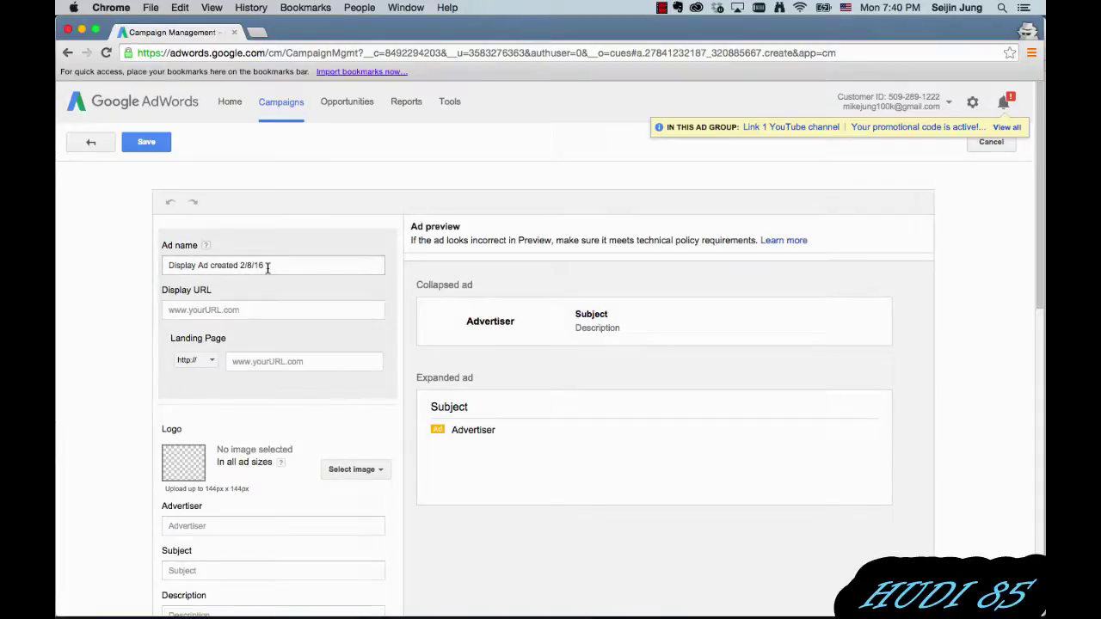
pyautogui.tripleClick(268, 267)
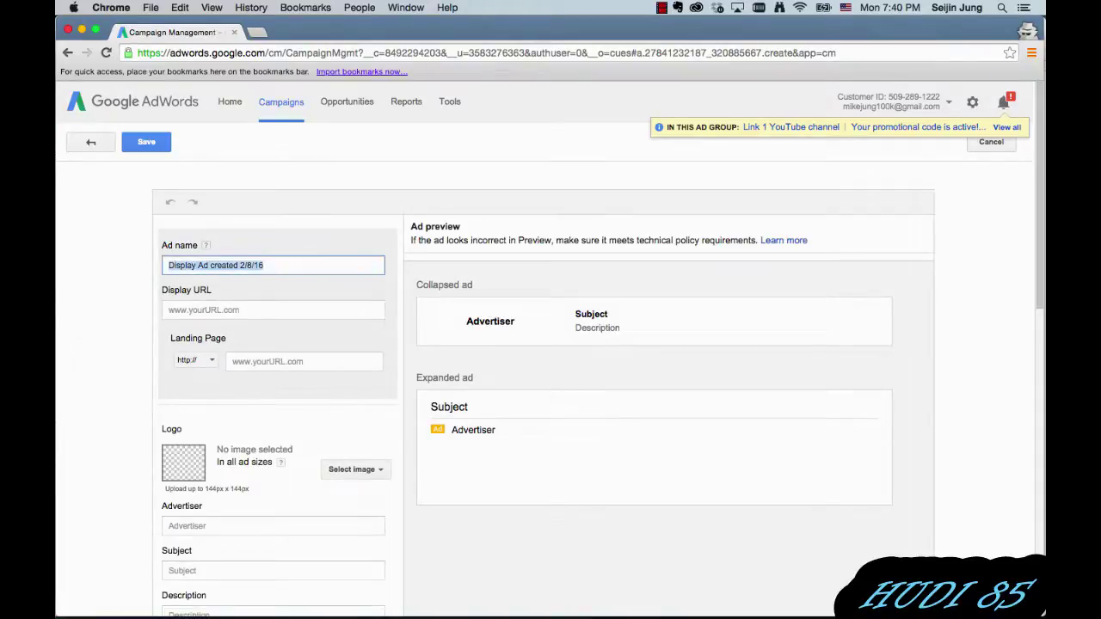
pyautogui.write('Gmail te')
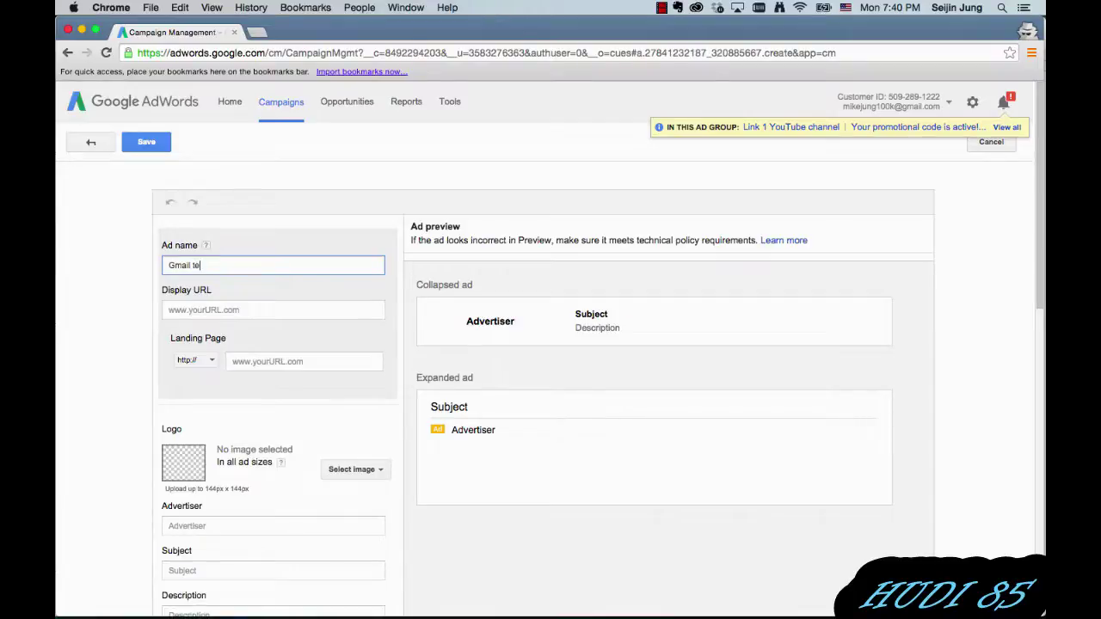
pyautogui.write('st')
pyautogui.click(137, 307)
# Enter the address of the advertiser's grocerynow Wix site as the ad's display URL
pyautogui.click(221, 309)
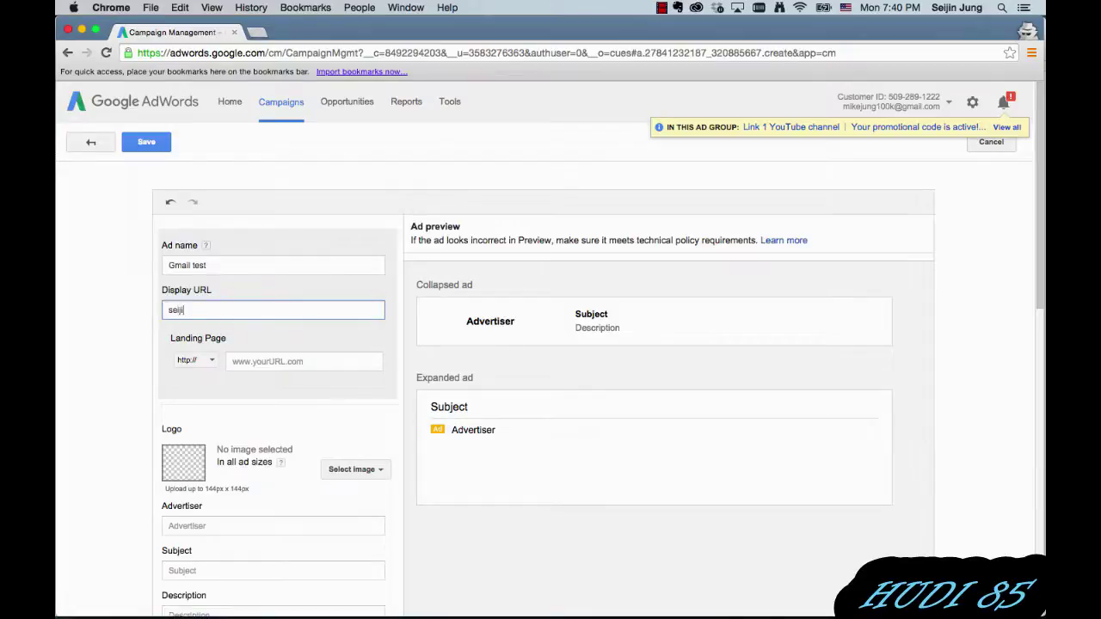
pyautogui.write('seijinjung.wix.com/grocerynow')
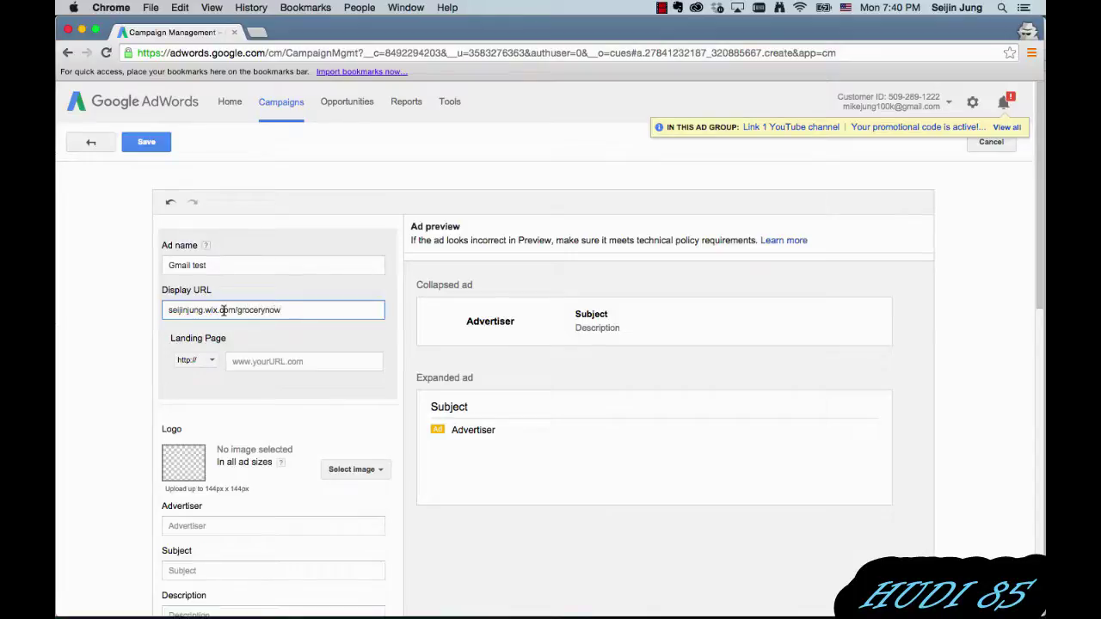
pyautogui.click(122, 326)
# Set the ad's logo to the grocery bag picture logo.png from the previously uploaded images
pyautogui.scroll(-3, 122, 326)
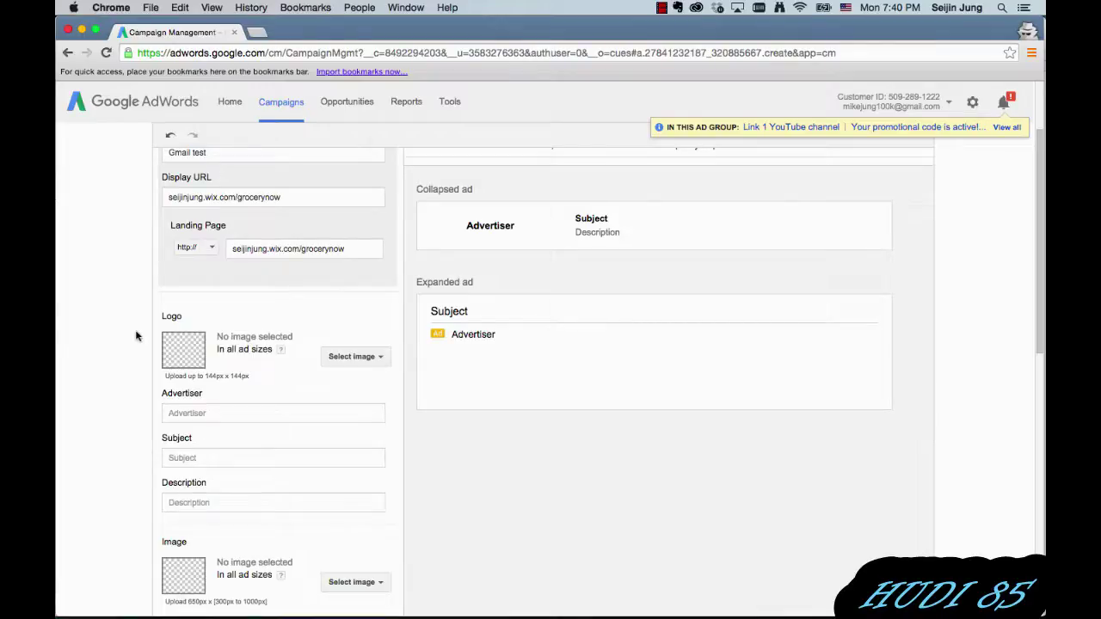
pyautogui.click(359, 360)
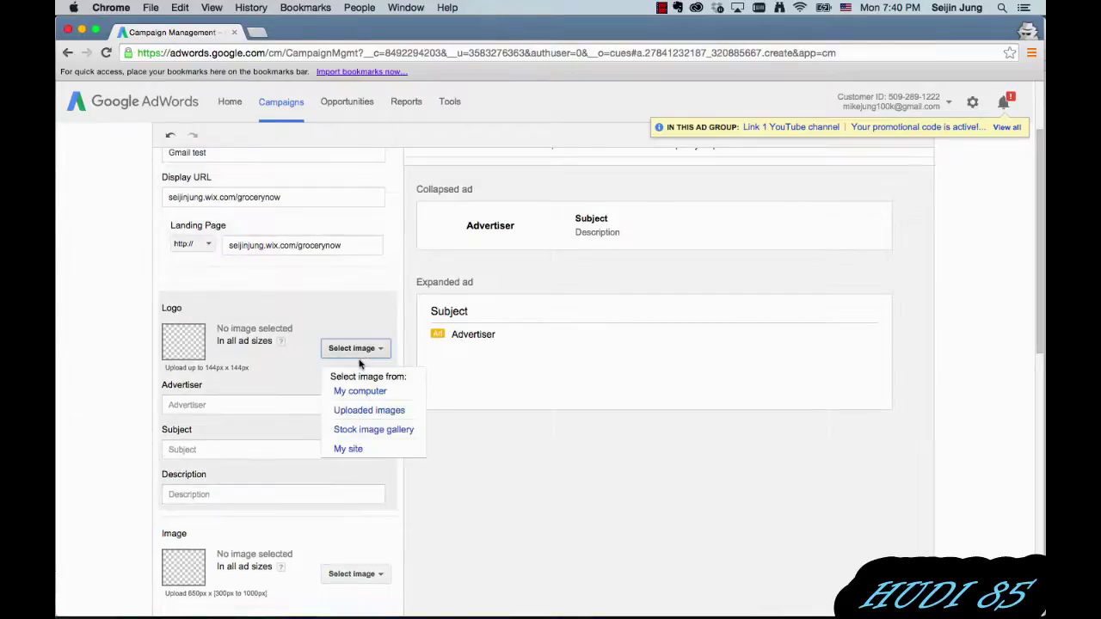
pyautogui.click(384, 413)
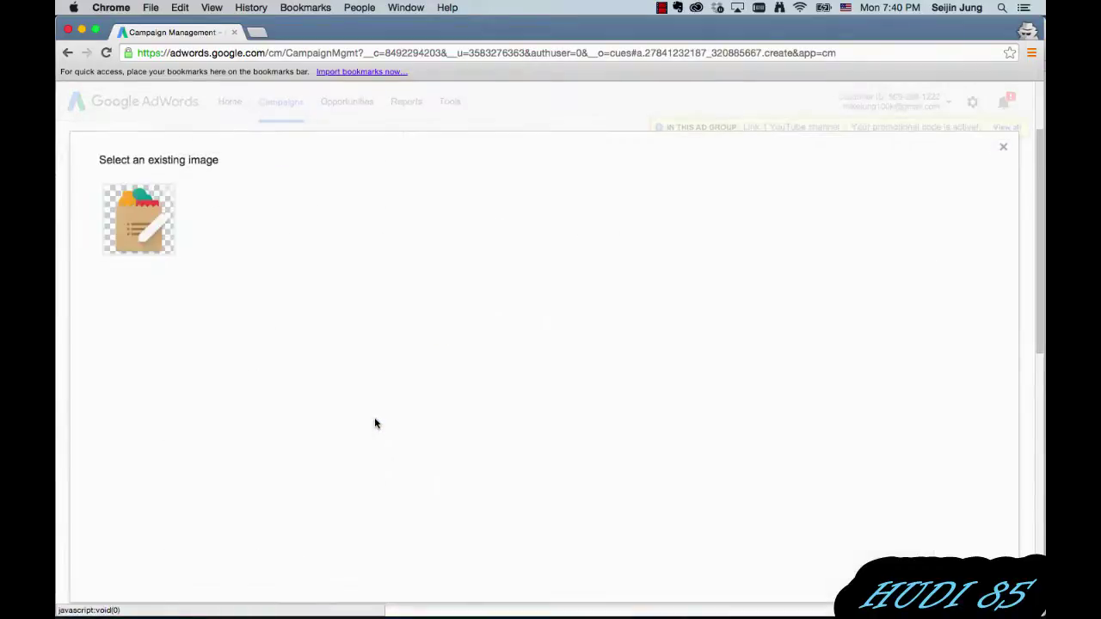
pyautogui.click(157, 225)
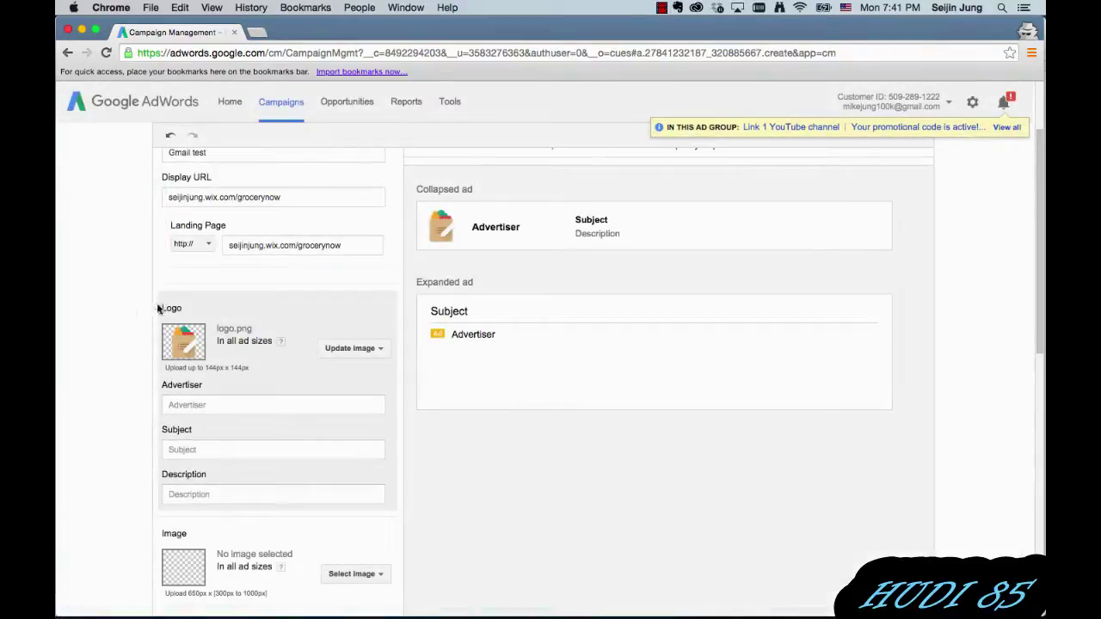
# Enter "Grocery Now" as the ad's advertiser and "Get fresh grocery now!" as its subject
pyautogui.scroll(-1, 137, 309)
pyautogui.click(238, 386)
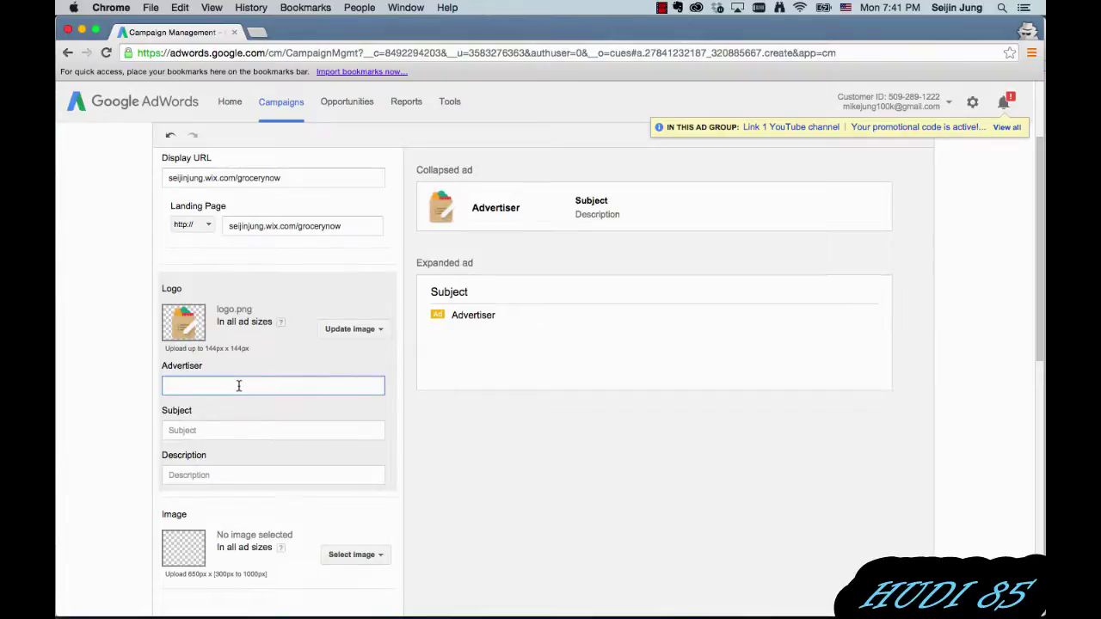
pyautogui.write('Grocery Now')
pyautogui.click(129, 409)
pyautogui.click(208, 427)
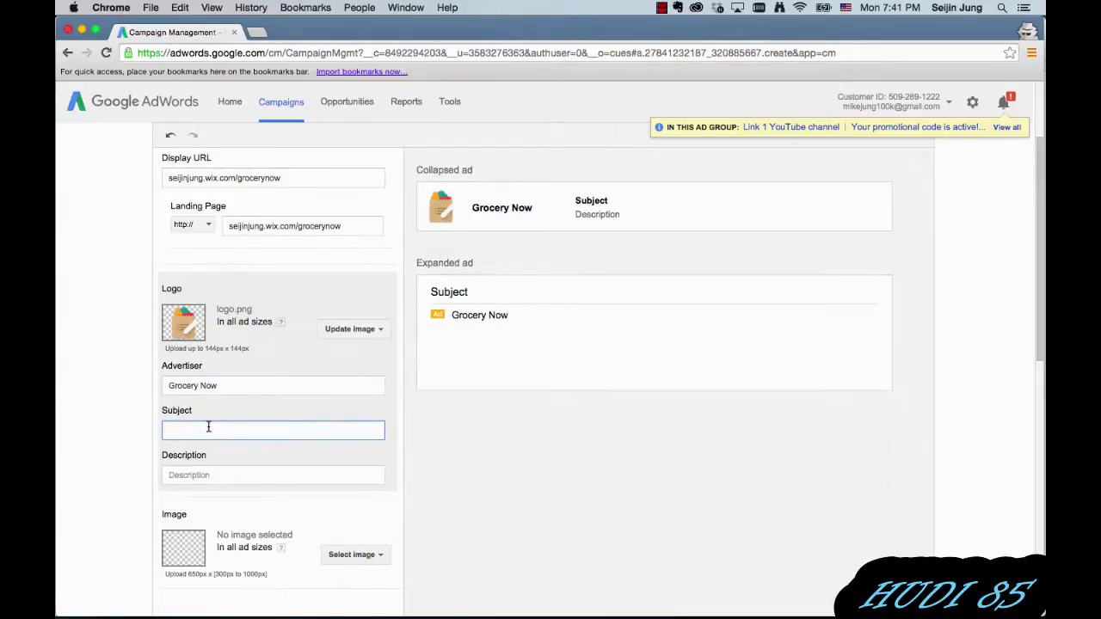
pyautogui.click(158, 422)
pyautogui.click(217, 425)
pyautogui.write('Get fresh grocery now!')
# Enter the ad description "Fruits, Veggies, and More. Experience a whole new grocery shopping!"
pyautogui.click(198, 473)
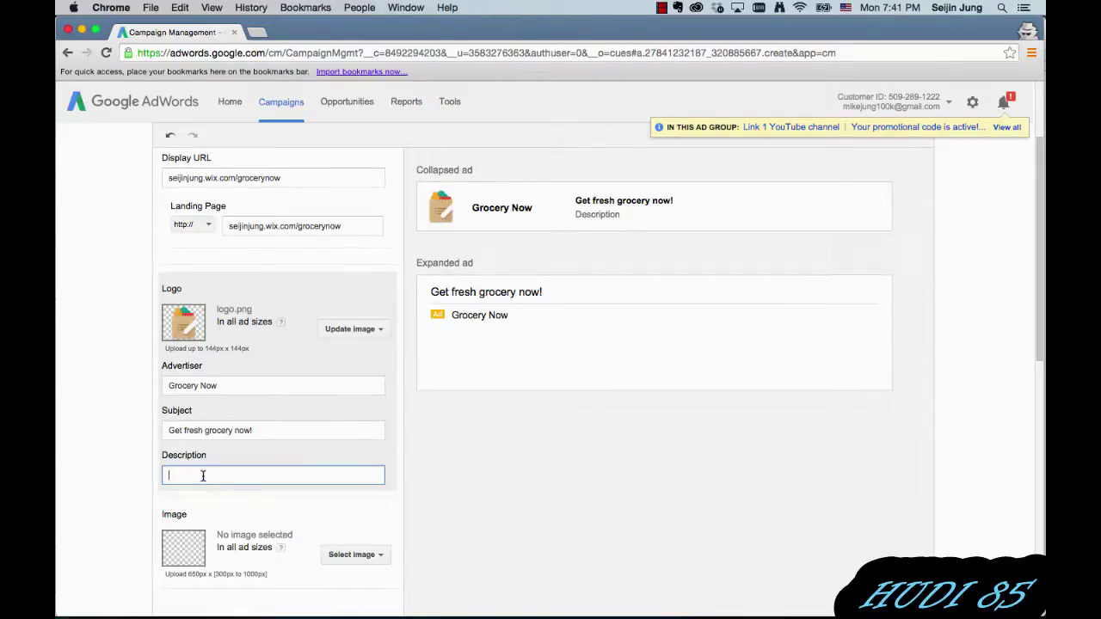
pyautogui.write('Fruits, Veggies, and More.')
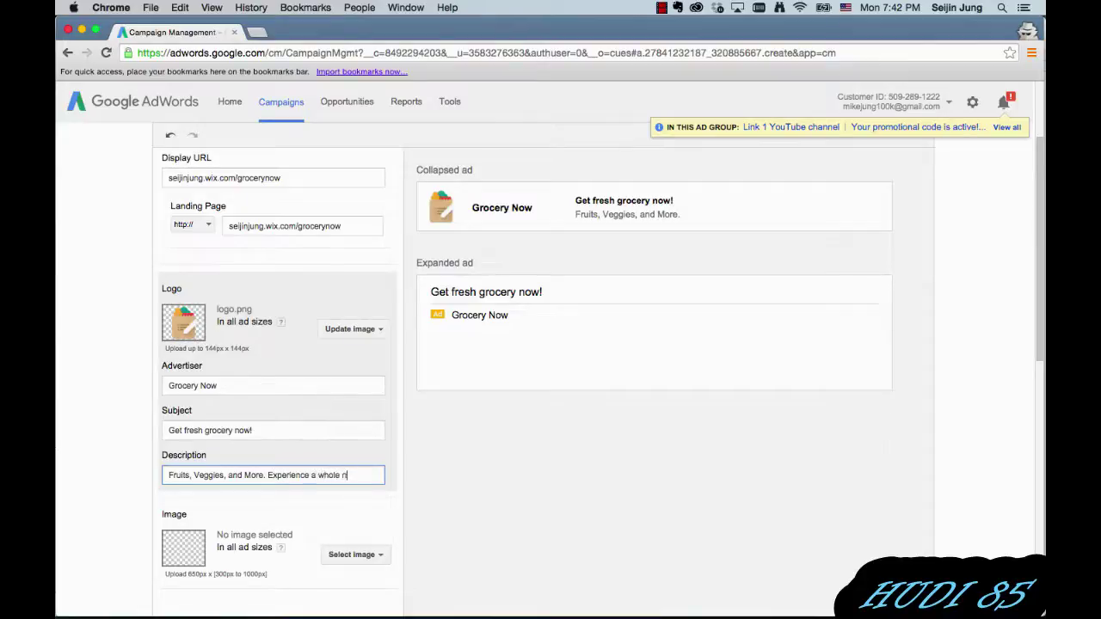
pyautogui.write('Experience a whole new grocery shopping!')
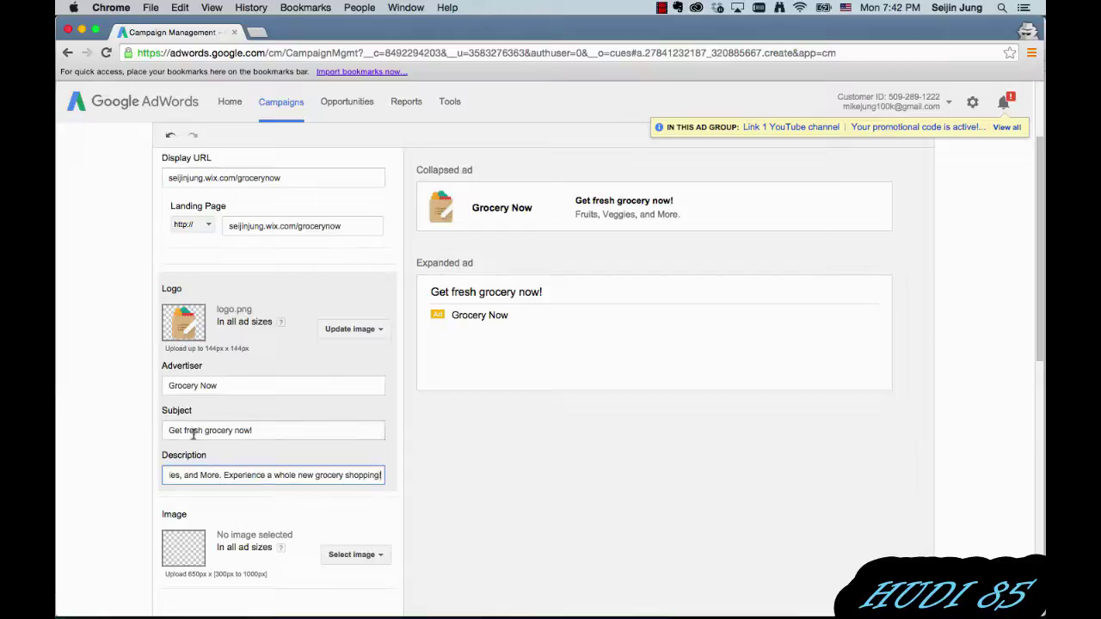
pyautogui.click(115, 454)
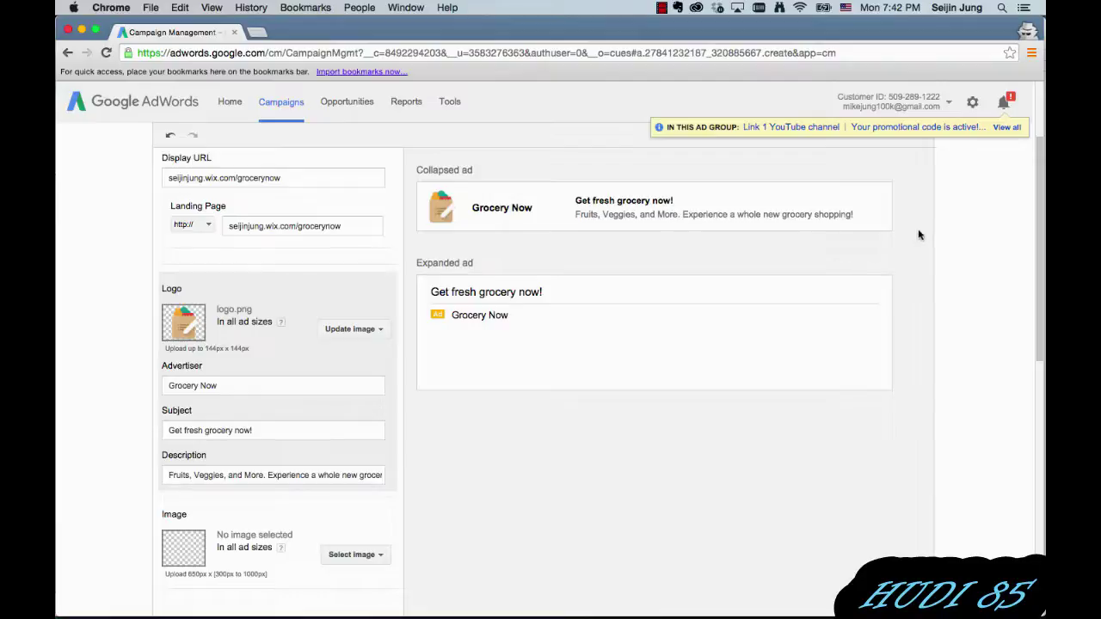
# Upload the gmail_ad PNG file from the Desktop as the ad's main image
pyautogui.scroll(-4, 86, 362)
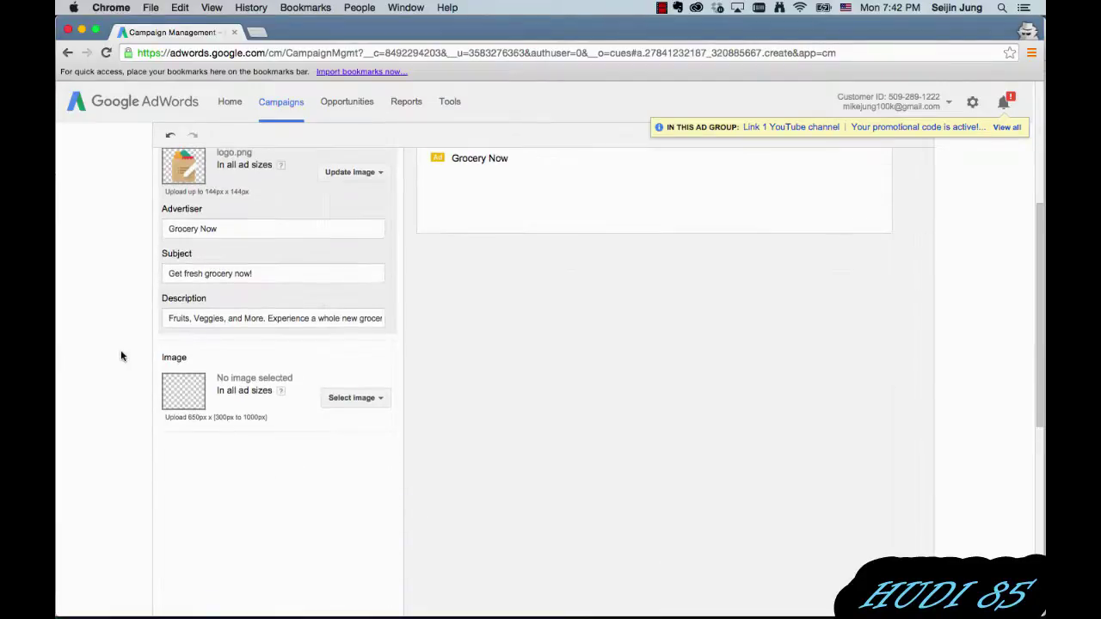
pyautogui.click(362, 403)
pyautogui.click(362, 433)
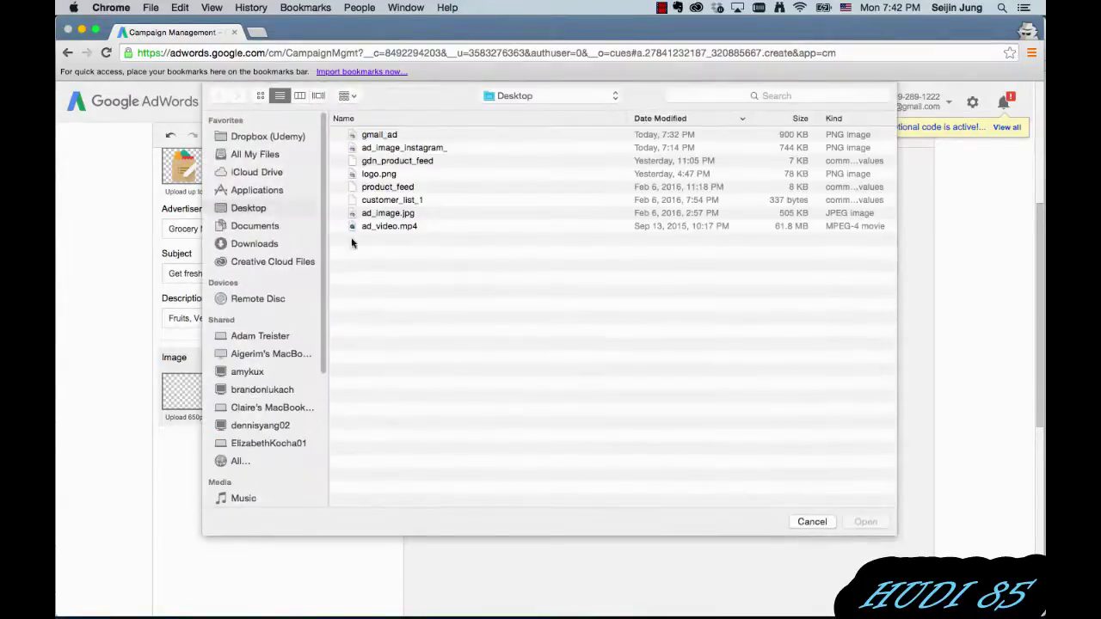
pyautogui.doubleClick(376, 140)
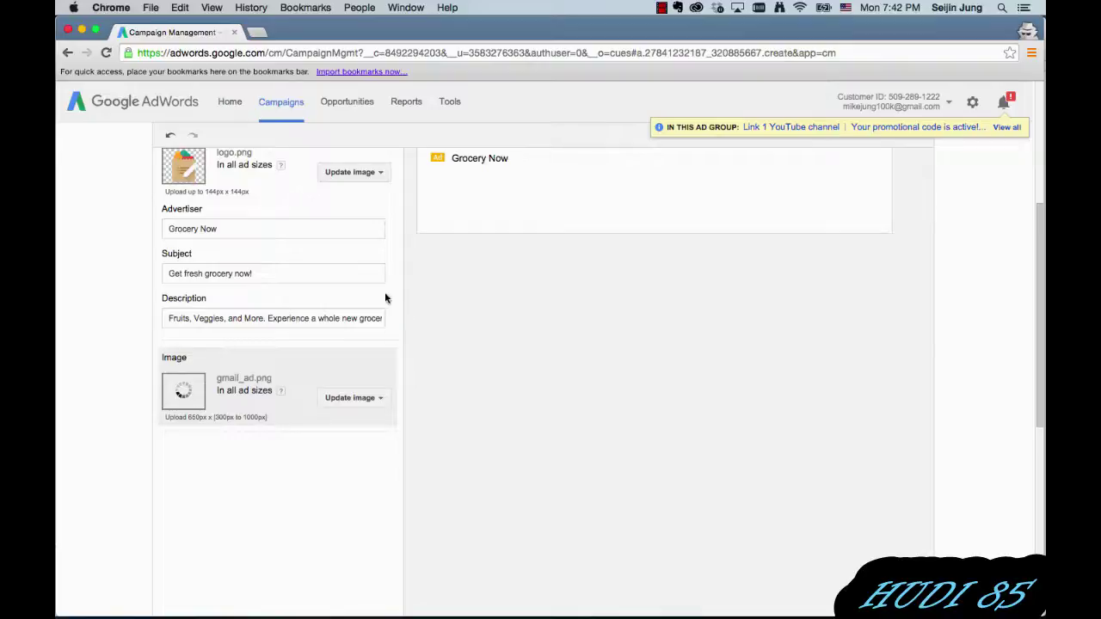
# Check the collapsed and expanded previews of the Gmail ad and save the ad
pyautogui.scroll(2, 405, 322)
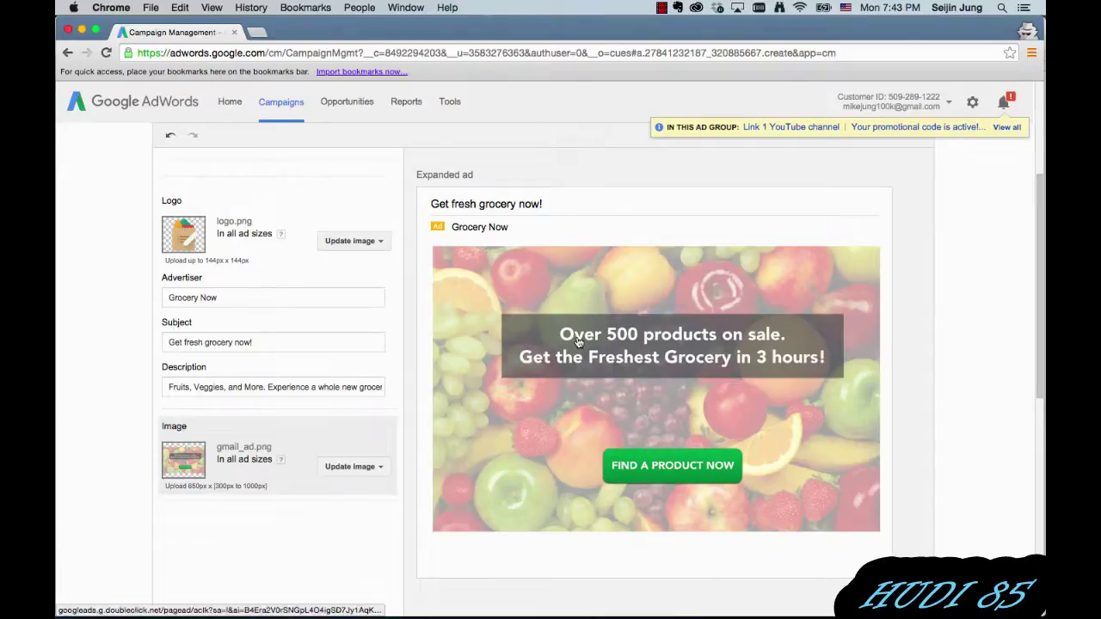
pyautogui.scroll(4, 578, 342)
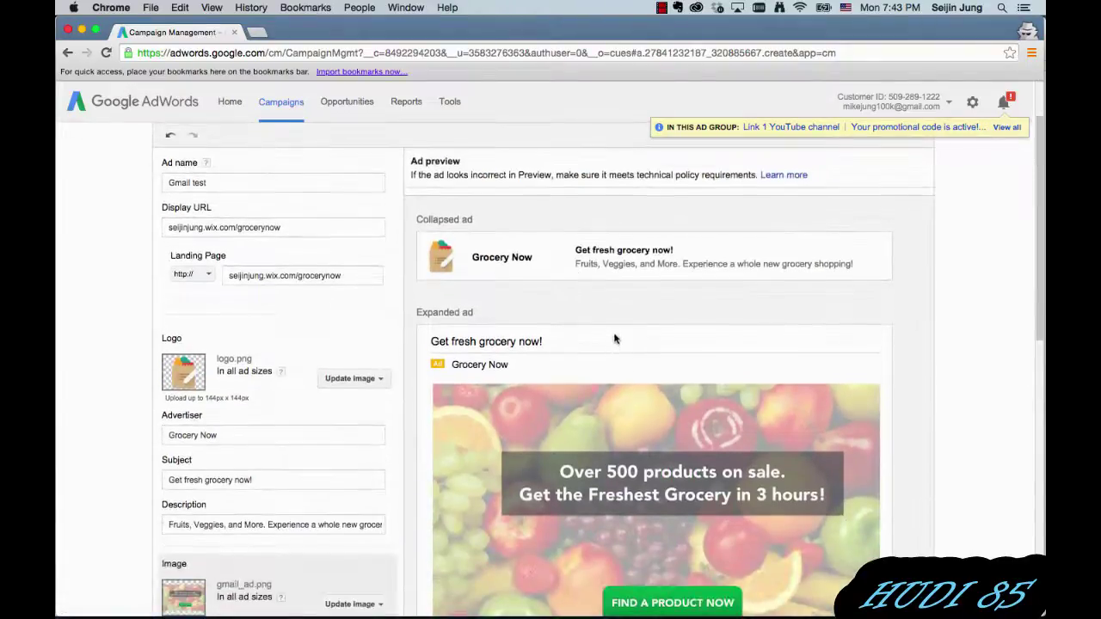
pyautogui.scroll(-2, 613, 336)
pyautogui.scroll(-2, 430, 251)
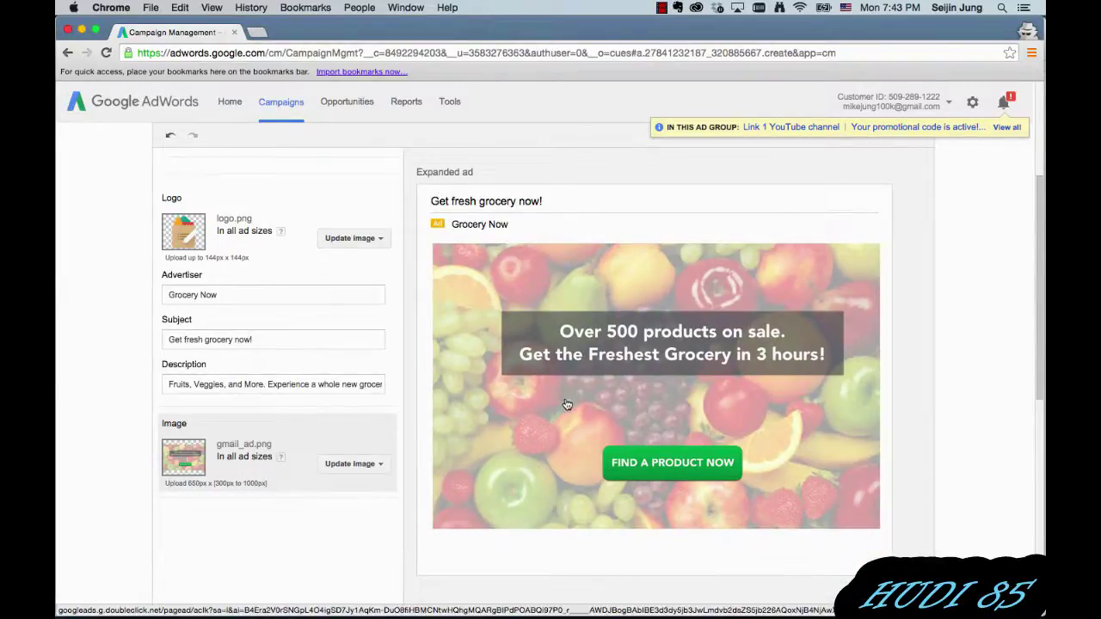
pyautogui.scroll(4, 484, 405)
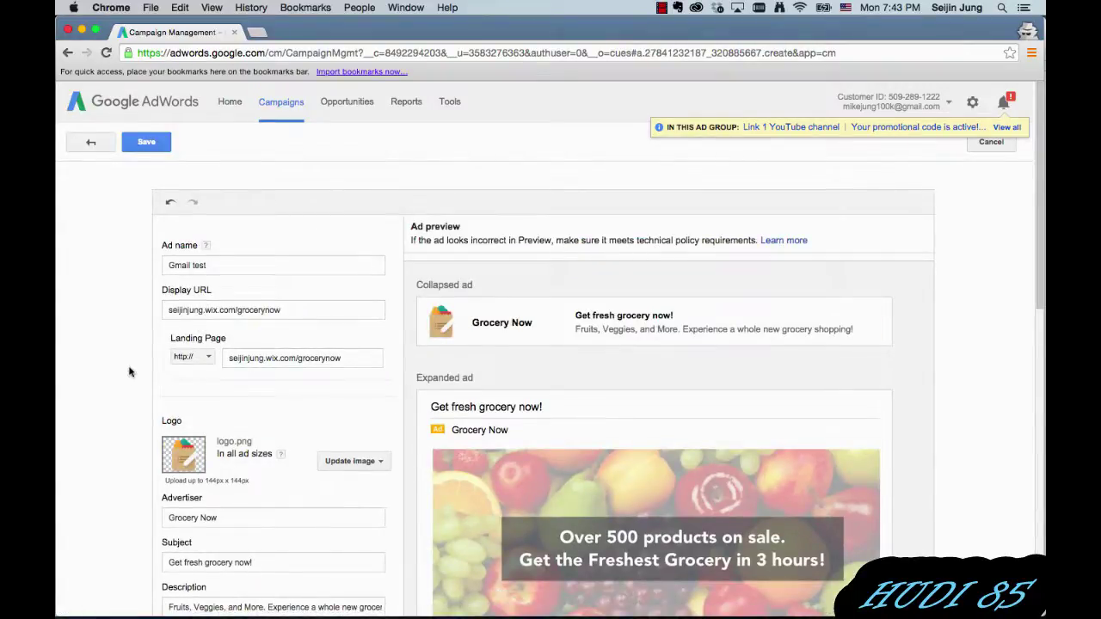
pyautogui.scroll(-4, 127, 370)
pyautogui.scroll(-7, 128, 370)
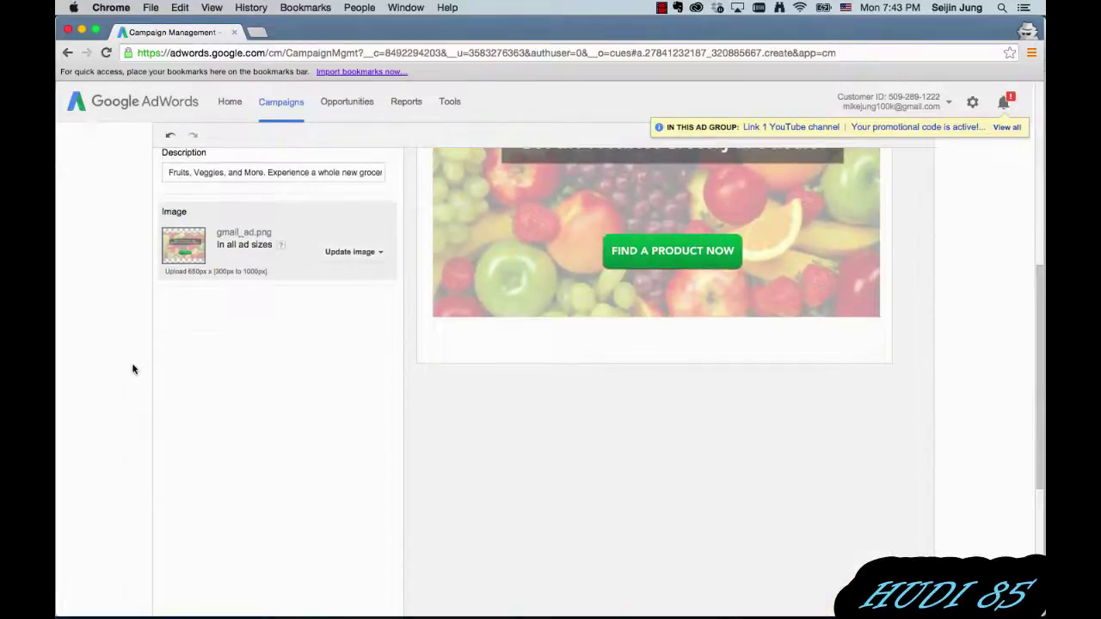
pyautogui.scroll(10, 156, 370)
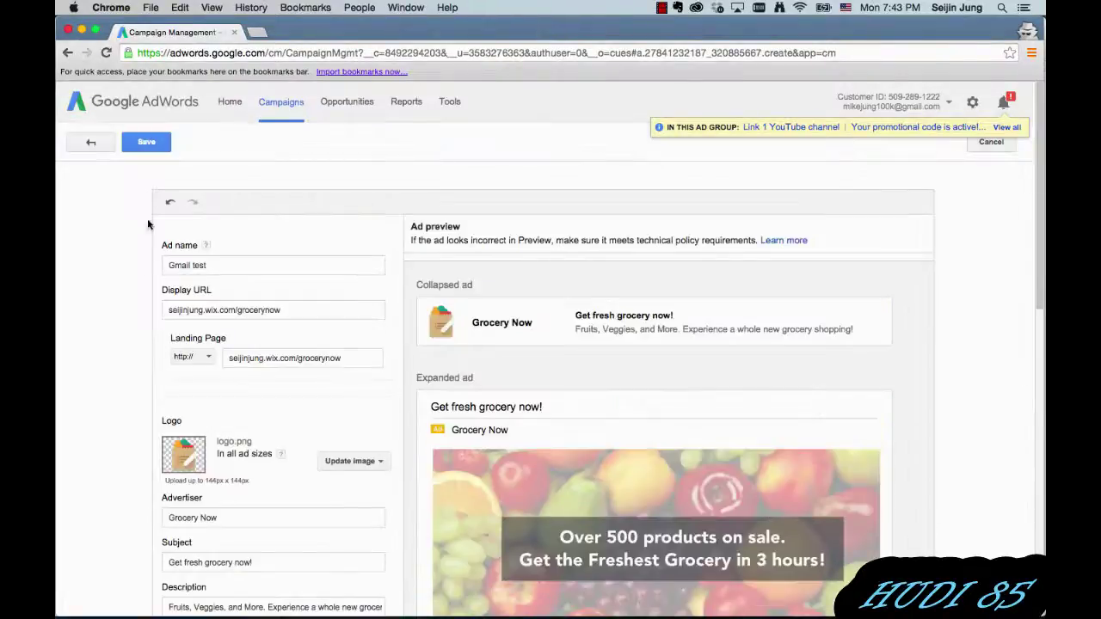
pyautogui.click(152, 143)
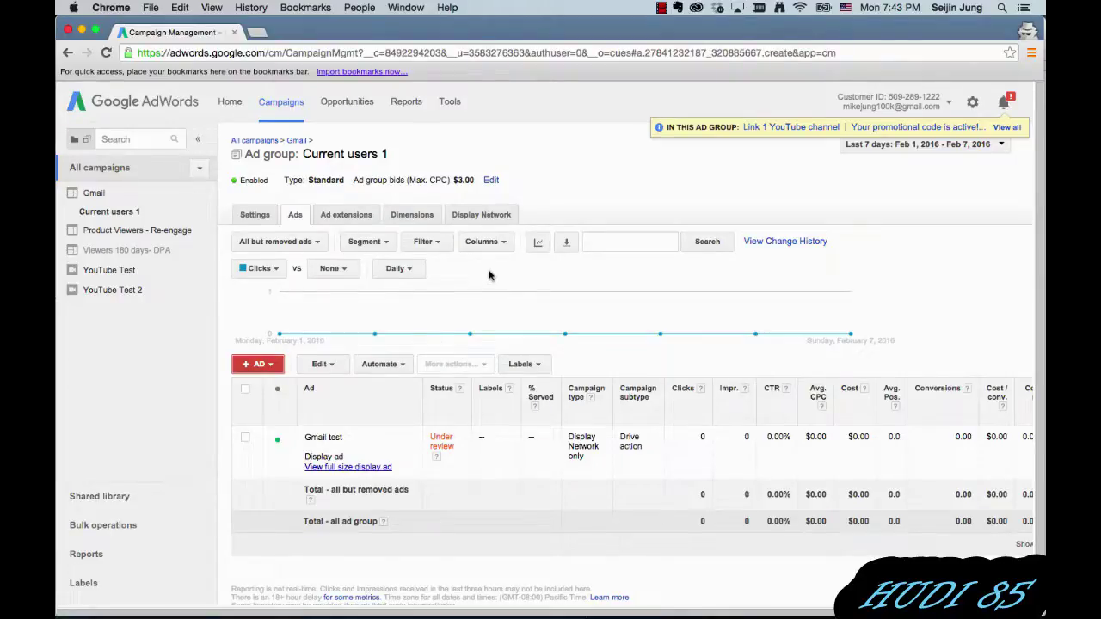
# Add a Placements targeting method to the Display Network targeting of the ad group Current users 1
pyautogui.click(484, 216)
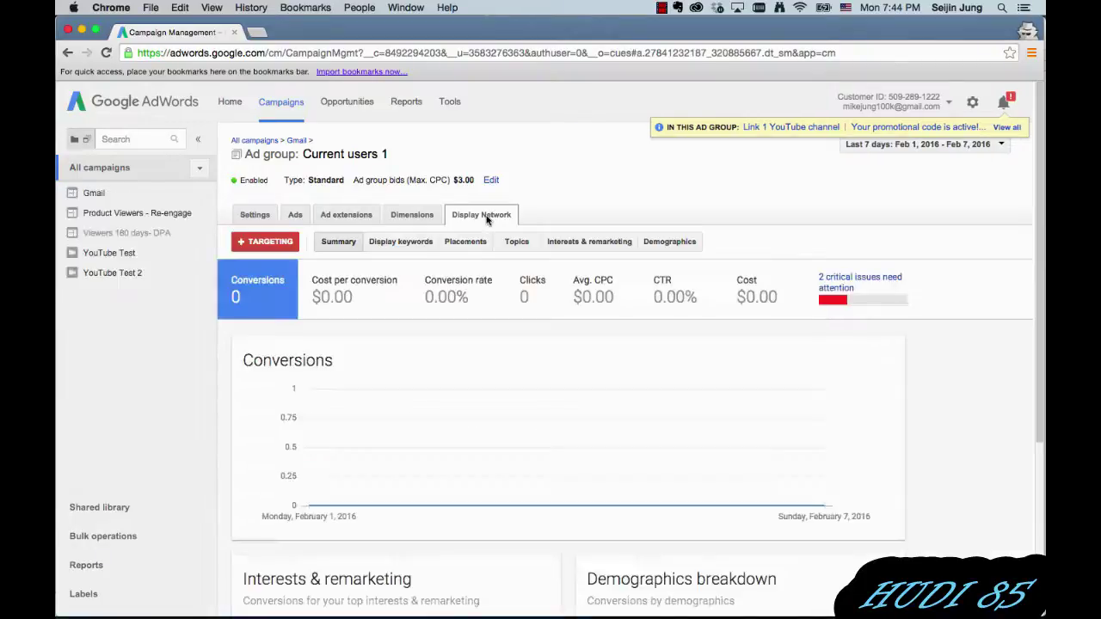
pyautogui.click(476, 243)
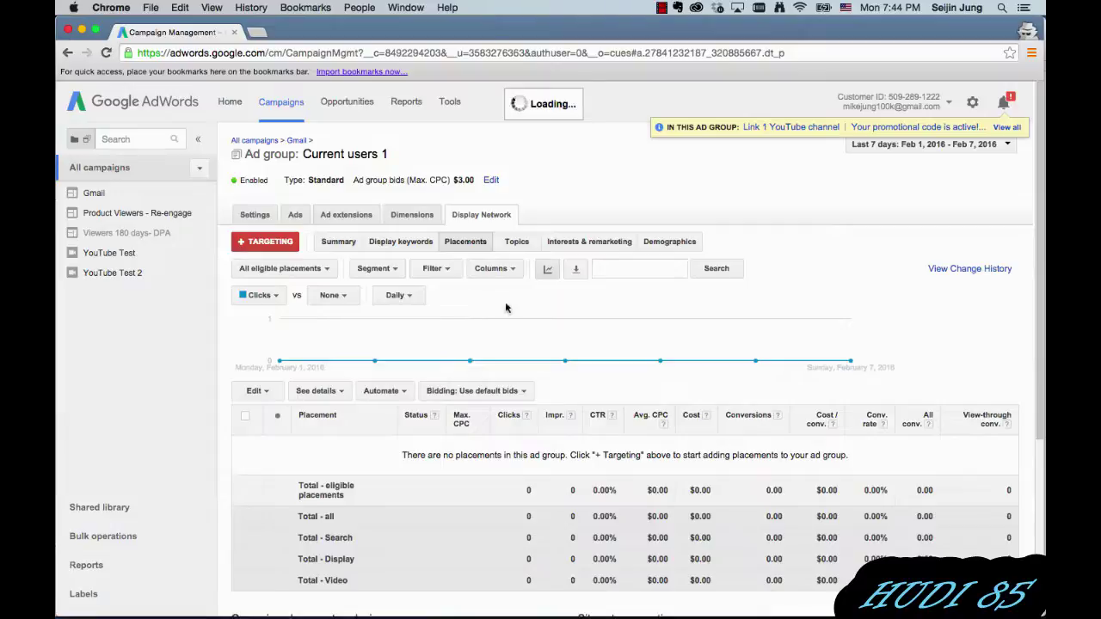
pyautogui.click(280, 246)
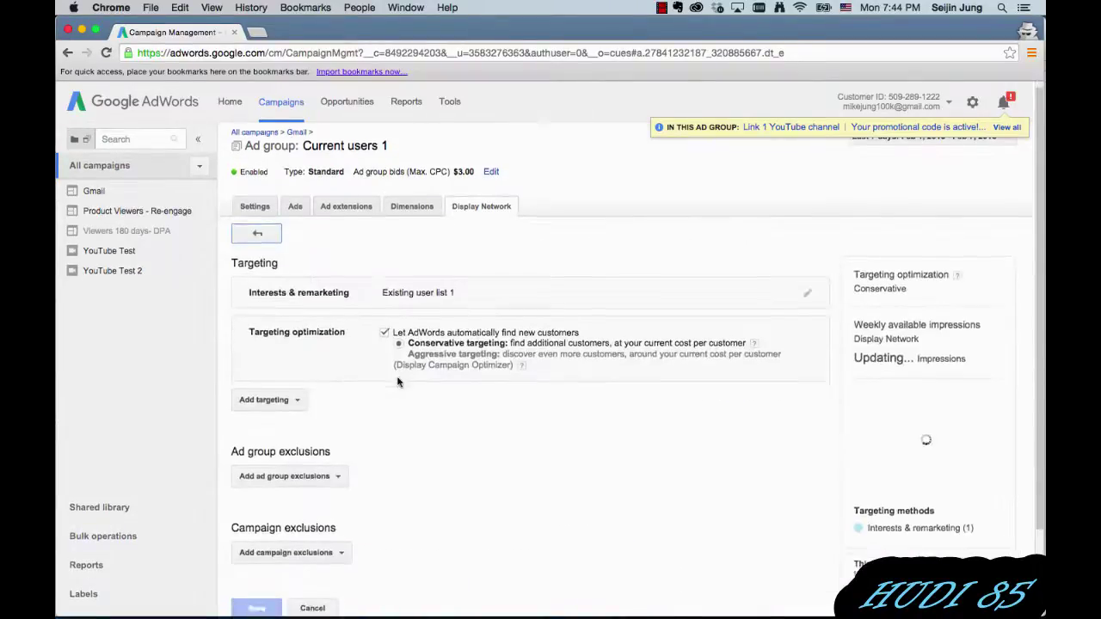
pyautogui.scroll(-2, 397, 382)
pyautogui.scroll(2, 396, 378)
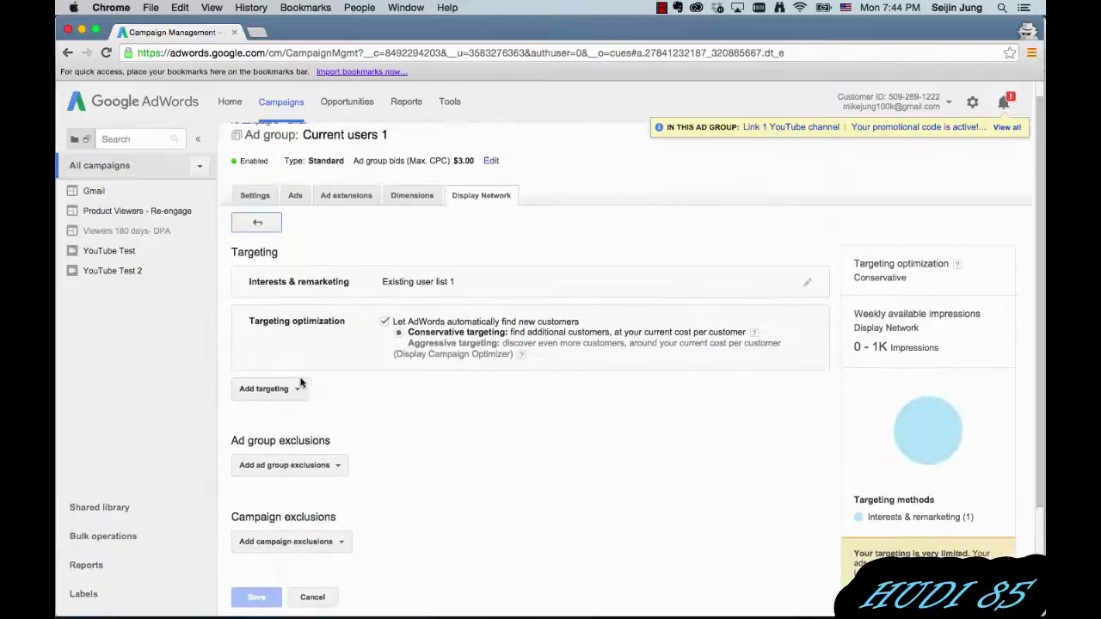
pyautogui.click(293, 393)
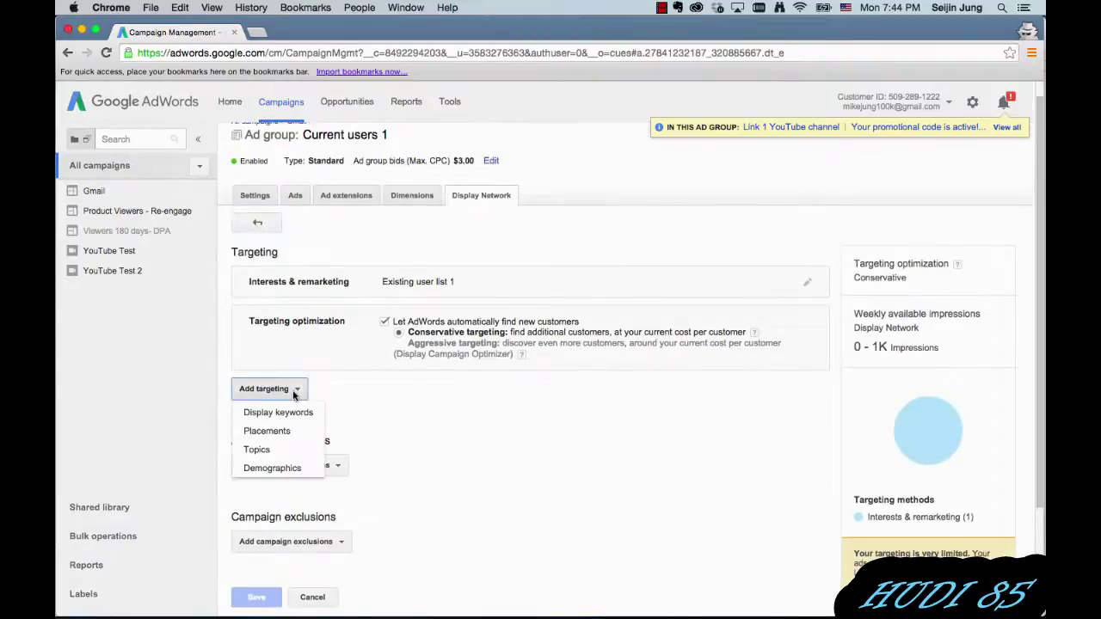
pyautogui.click(267, 431)
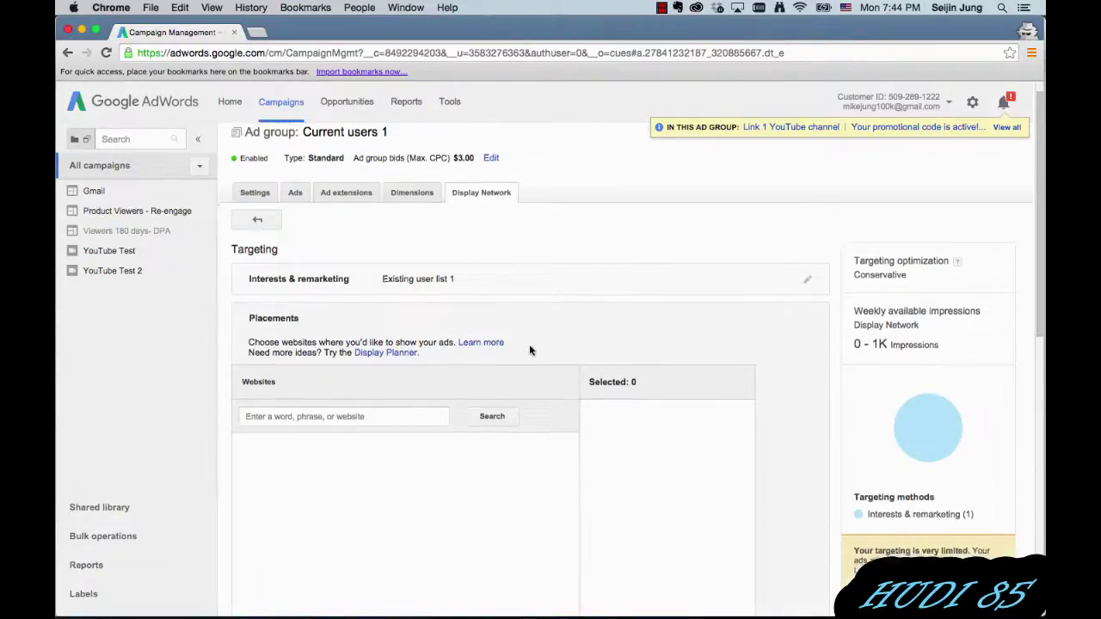
# Search the placement websites for mail.google.com and add that site to the selected placements
pyautogui.scroll(-1, 528, 344)
pyautogui.click(405, 371)
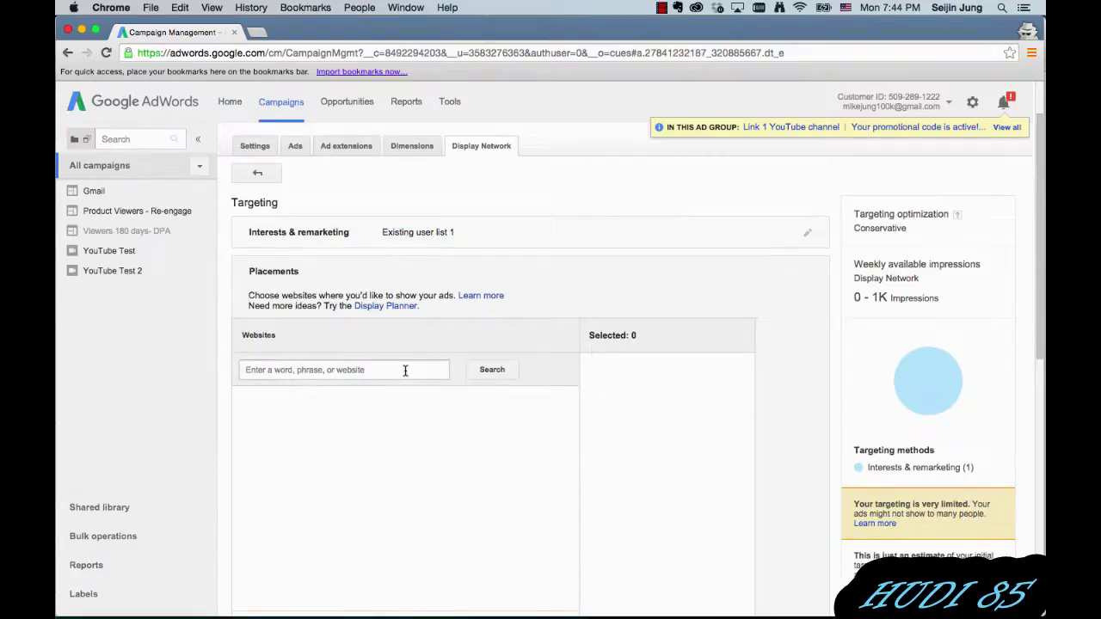
pyautogui.click(405, 371)
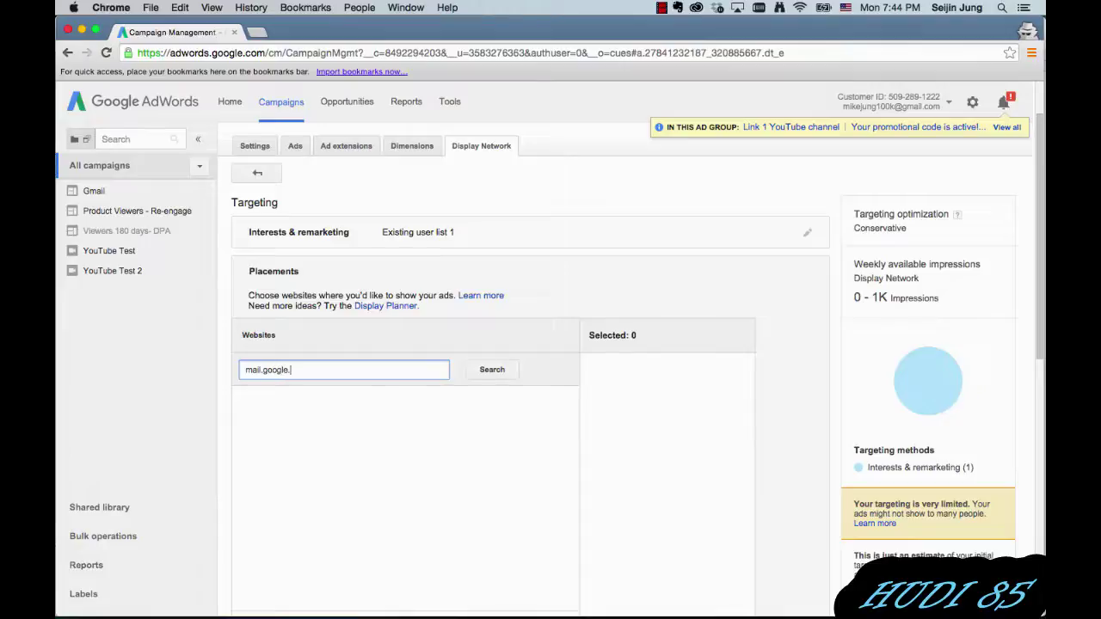
pyautogui.click(509, 371)
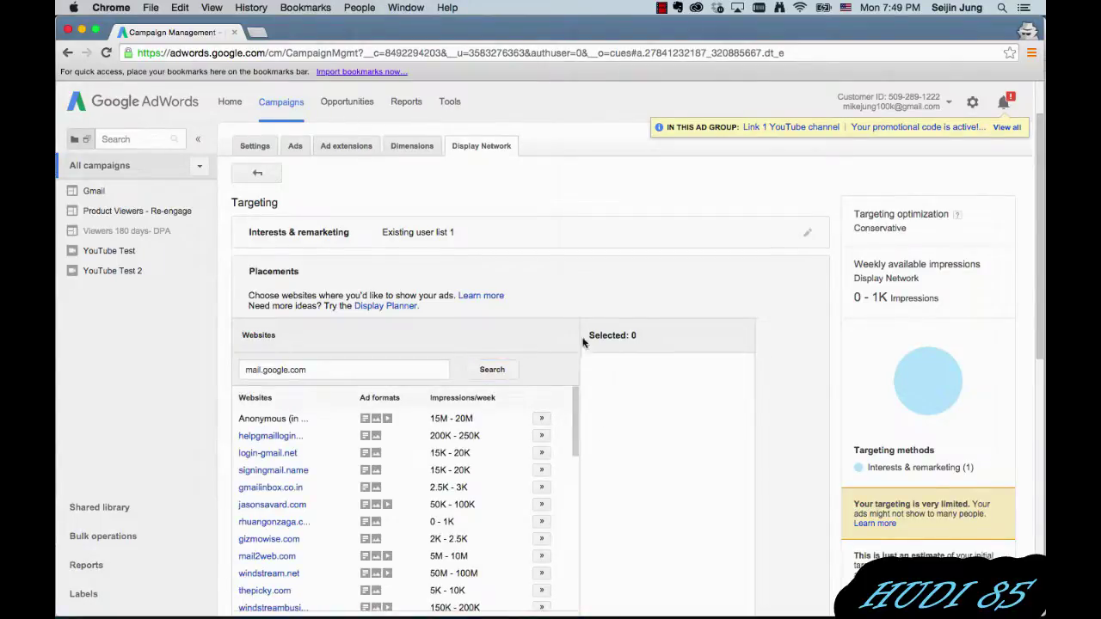
pyautogui.scroll(-4, 582, 342)
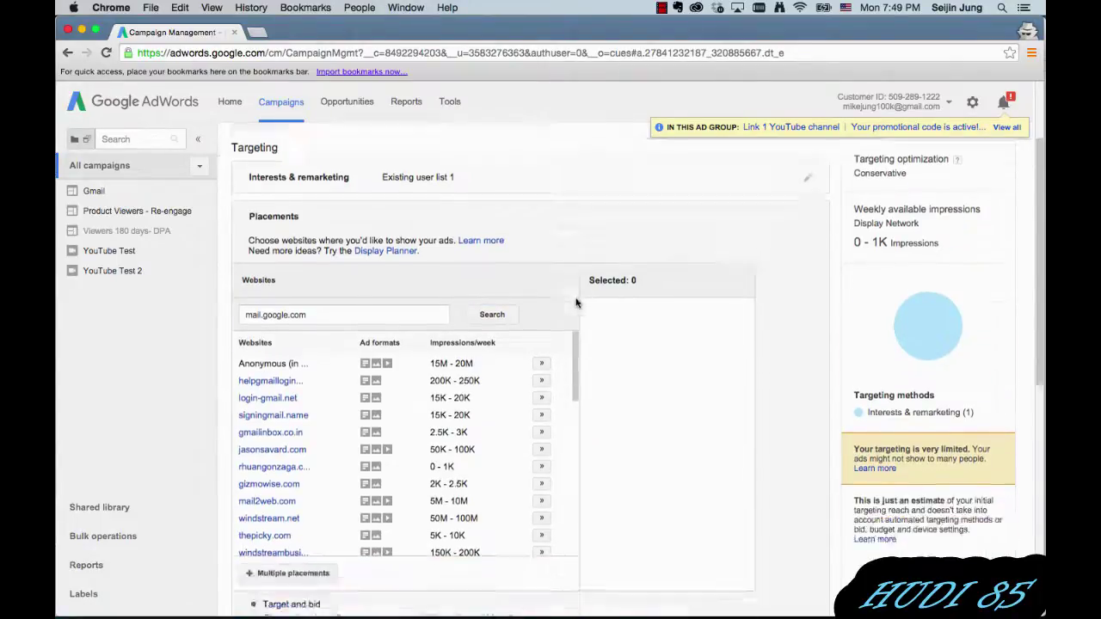
pyautogui.scroll(-1, 576, 295)
pyautogui.moveTo(576, 295); pyautogui.dragTo(575, 354)
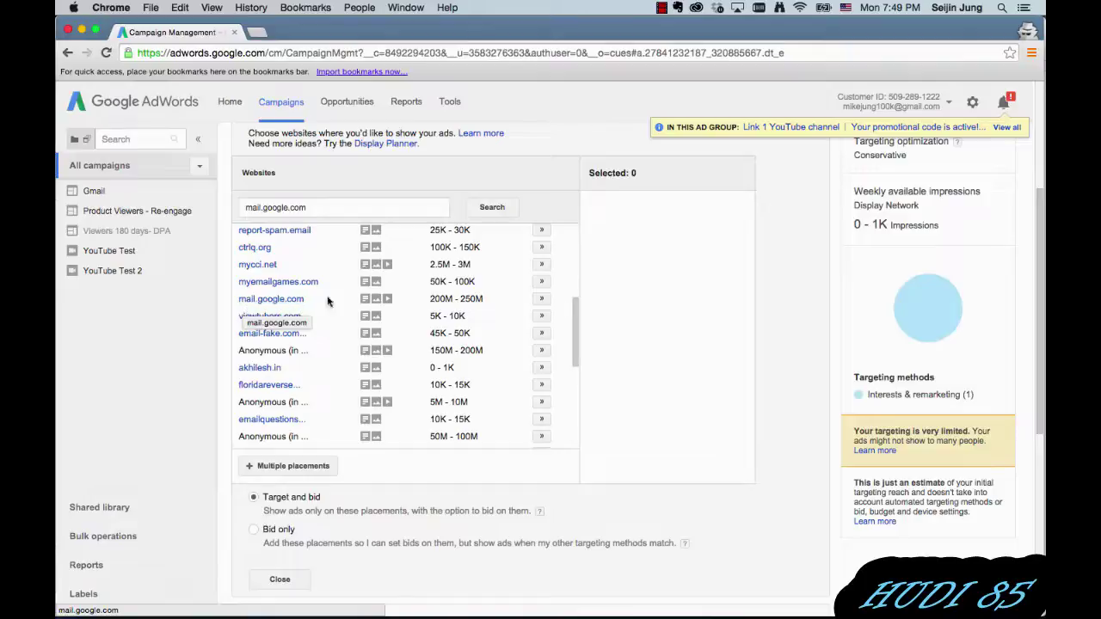
pyautogui.click(542, 300)
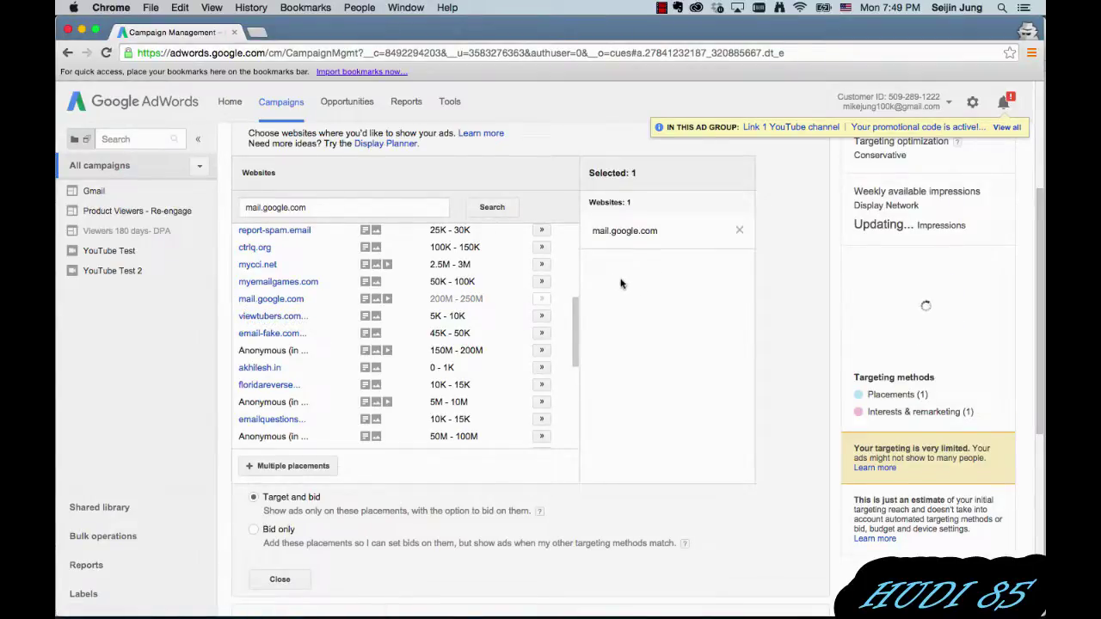
# Close the placements selection and save the ad group's targeting
pyautogui.scroll(-5, 400, 435)
pyautogui.scroll(-3, 328, 535)
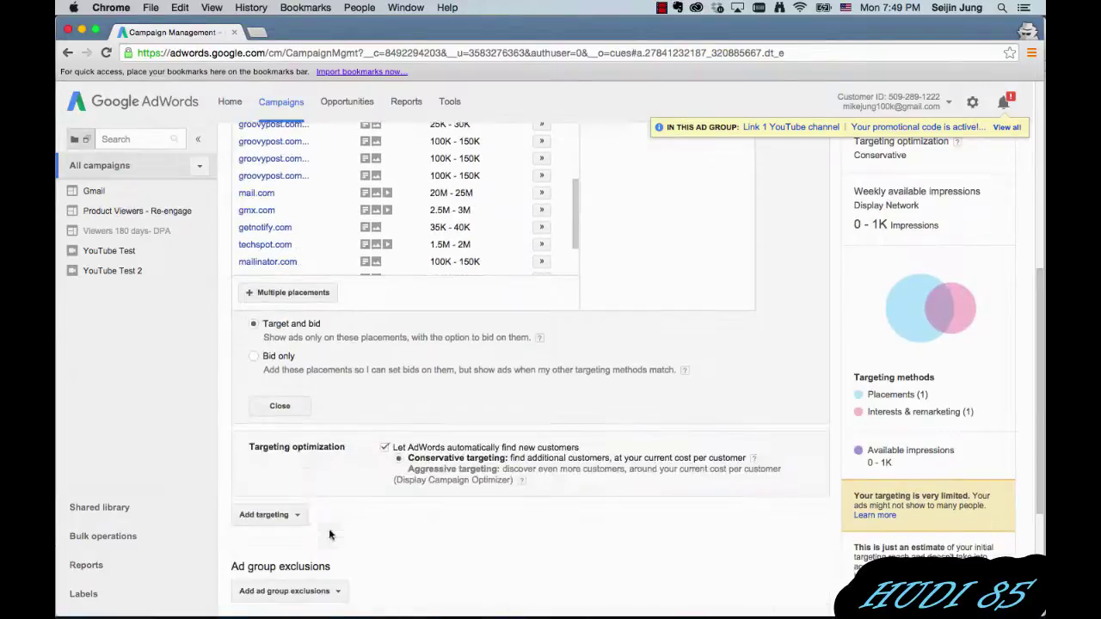
pyautogui.click(284, 408)
pyautogui.scroll(2, 361, 430)
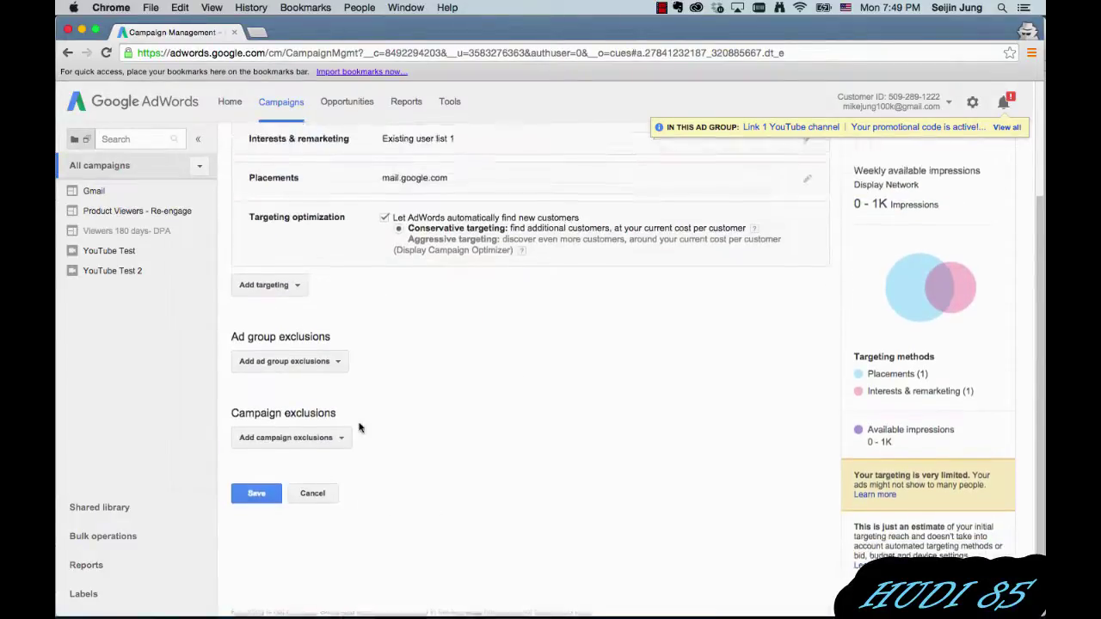
pyautogui.scroll(1, 360, 427)
pyautogui.click(256, 529)
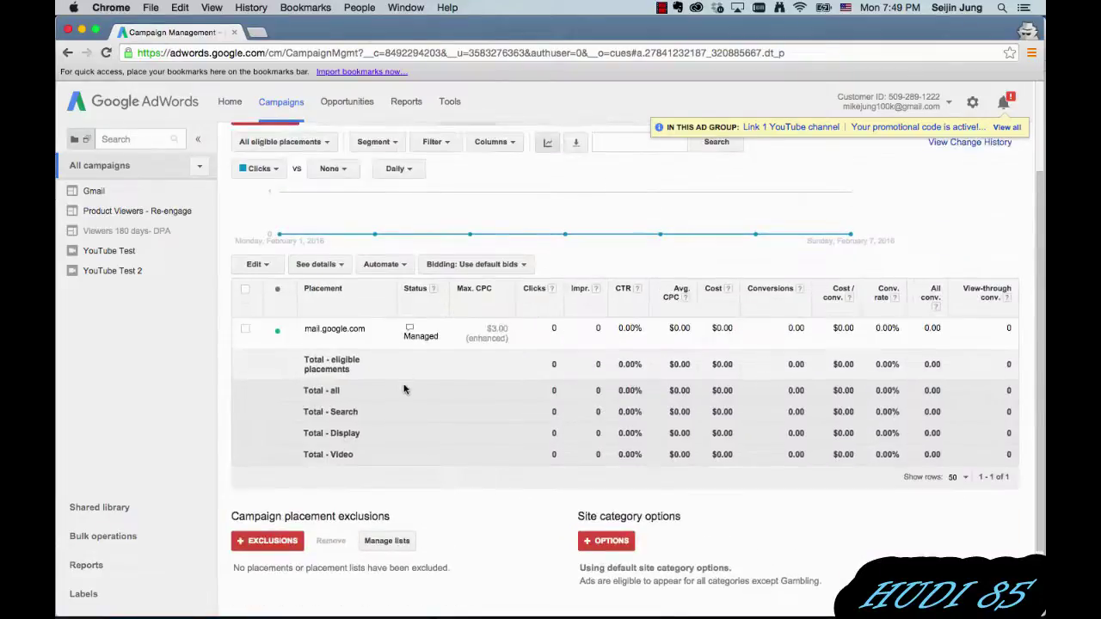
# Review the ad group's placements and go up to the Gmail campaign that contains it
pyautogui.scroll(3, 406, 387)
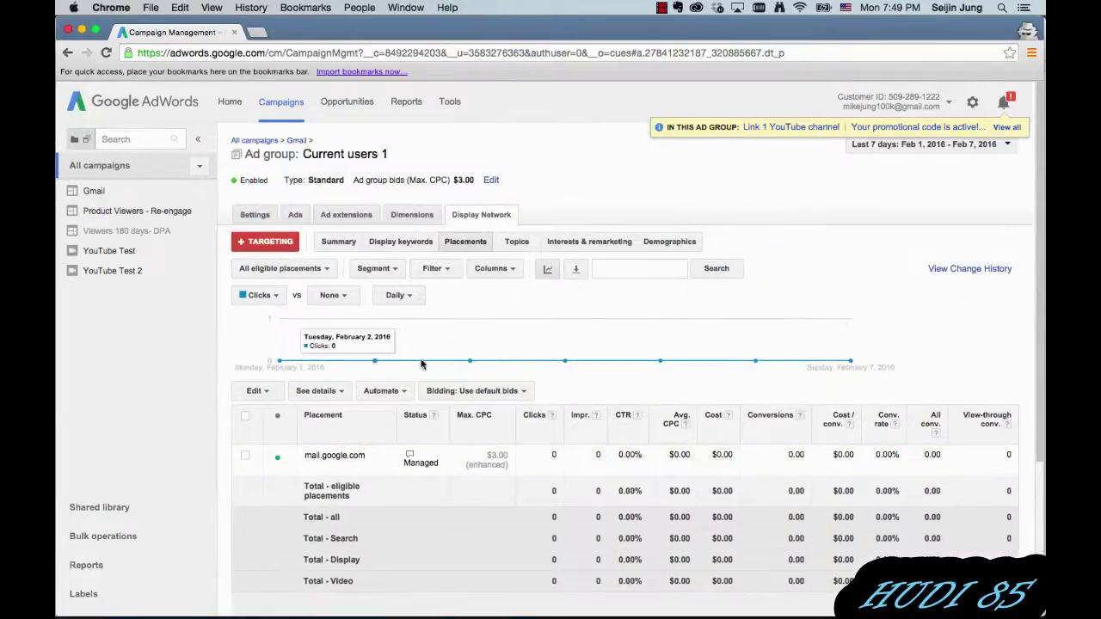
pyautogui.scroll(-1, 467, 327)
pyautogui.scroll(1, 467, 321)
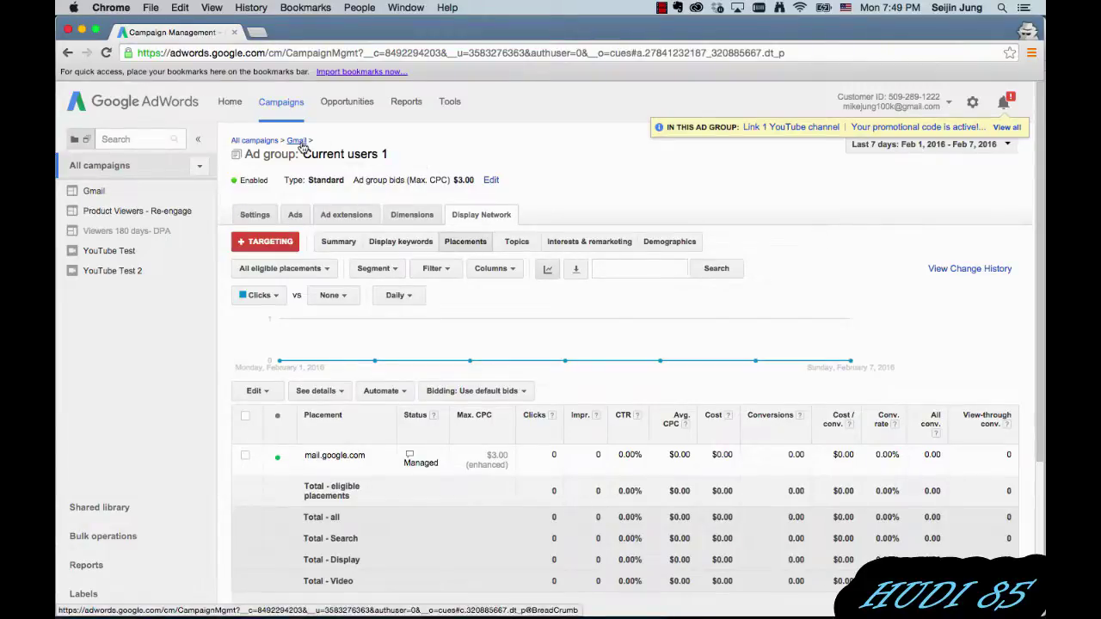
pyautogui.click(298, 142)
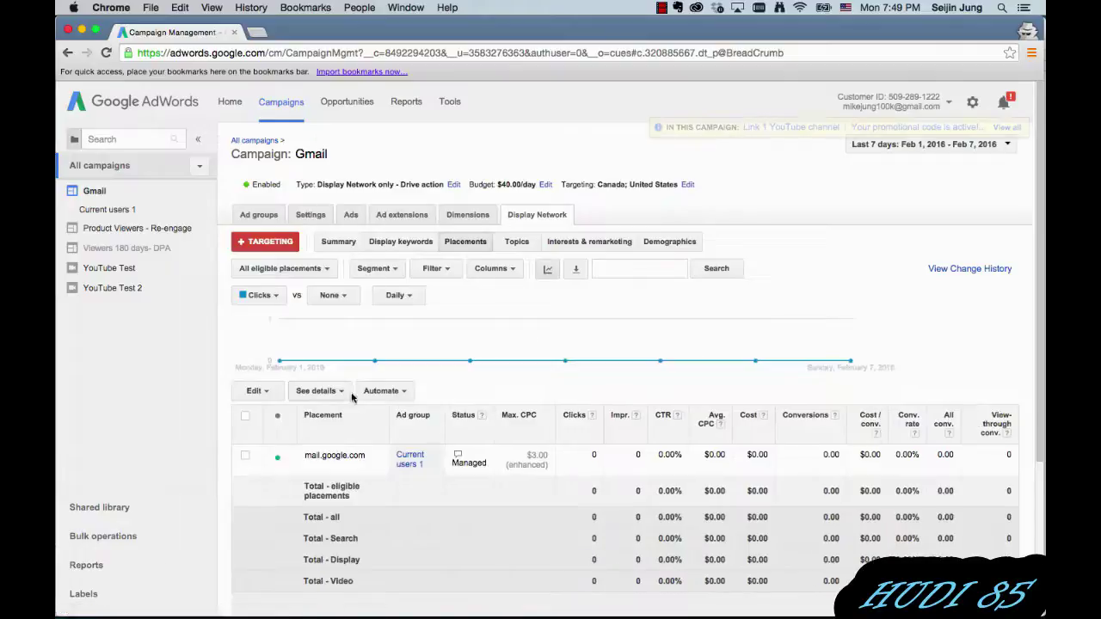